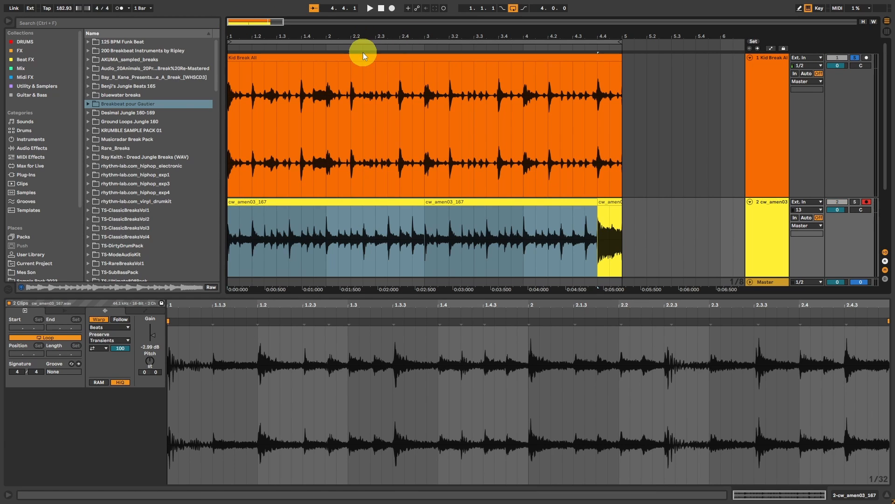
# Step: Play the Kid Break All clip and the cw_amen03_167 clip in turn to compare the two breaks
pyautogui.click(364, 56)
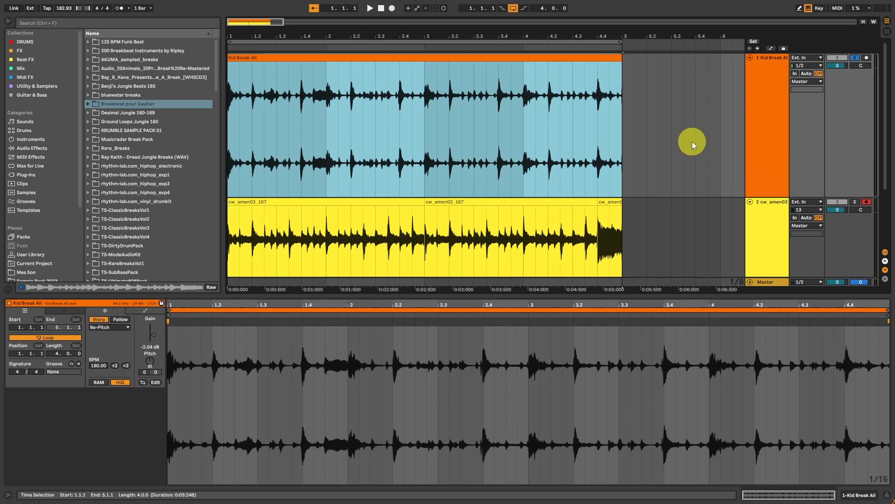
pyautogui.press('space')
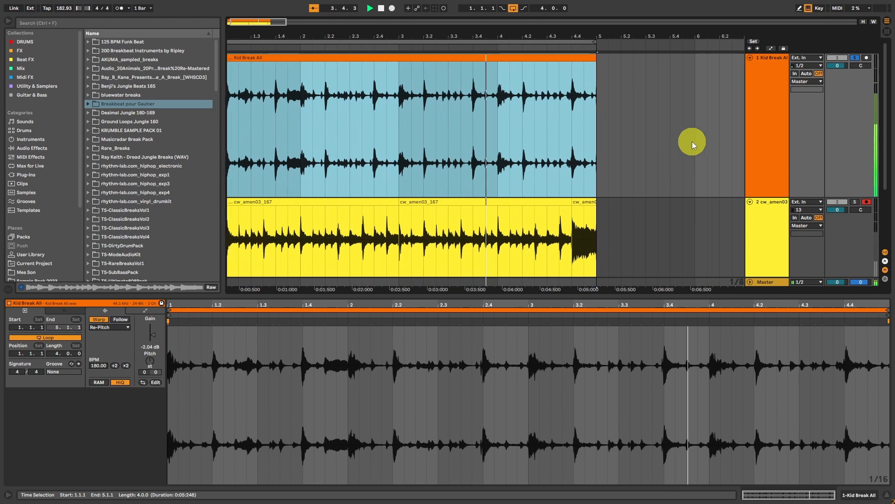
pyautogui.click(260, 201)
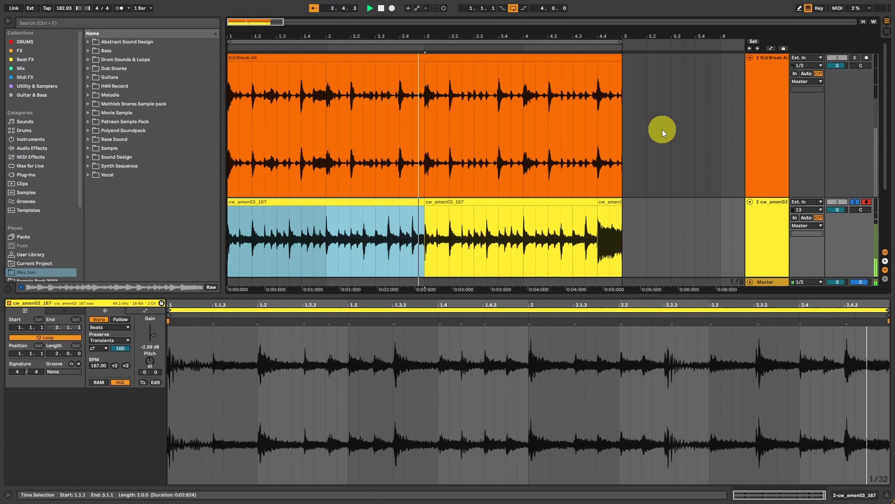
pyautogui.click(330, 56)
pyautogui.press('space')
pyautogui.click(855, 201)
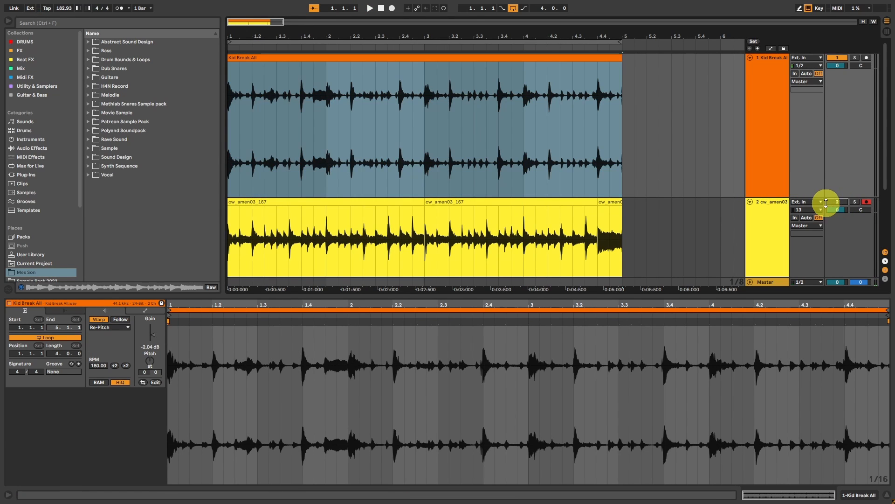
# Step: Solo the Kid Break All track and play its clip from the start
pyautogui.doubleClick(237, 21)
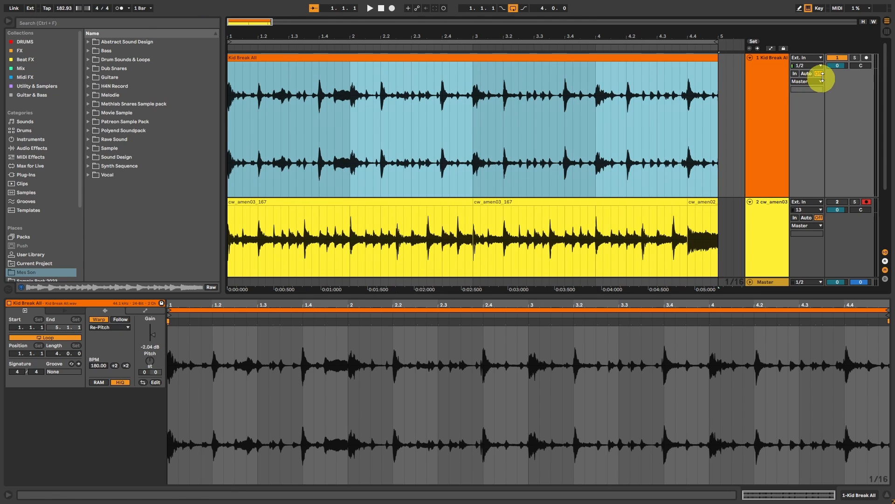
pyautogui.click(855, 58)
pyautogui.click(273, 55)
pyautogui.press('space')
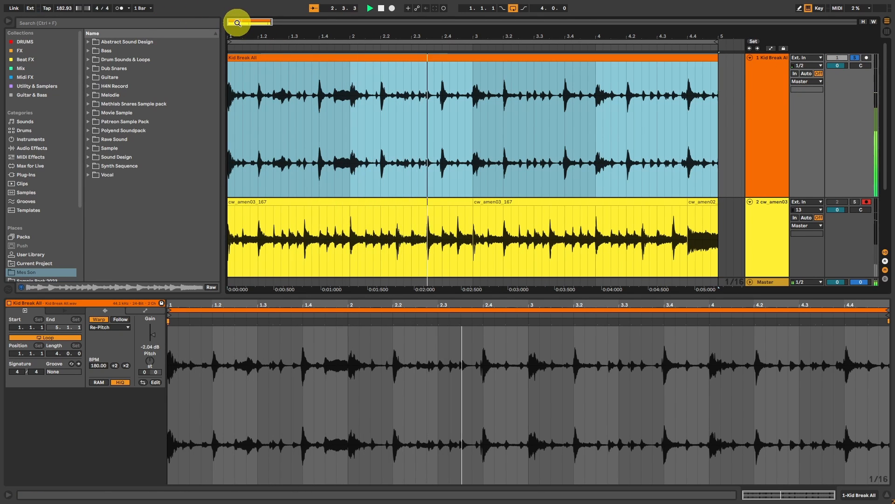
pyautogui.moveTo(237, 24); pyautogui.dragTo(244, 23)
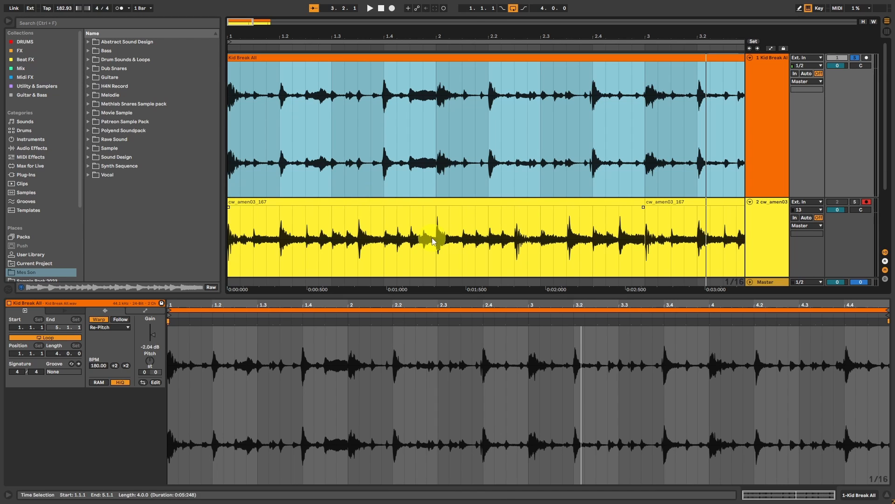
# Step: Split the Kid Break All clip at 1.2.3 and at 1.4.1
pyautogui.click(294, 58)
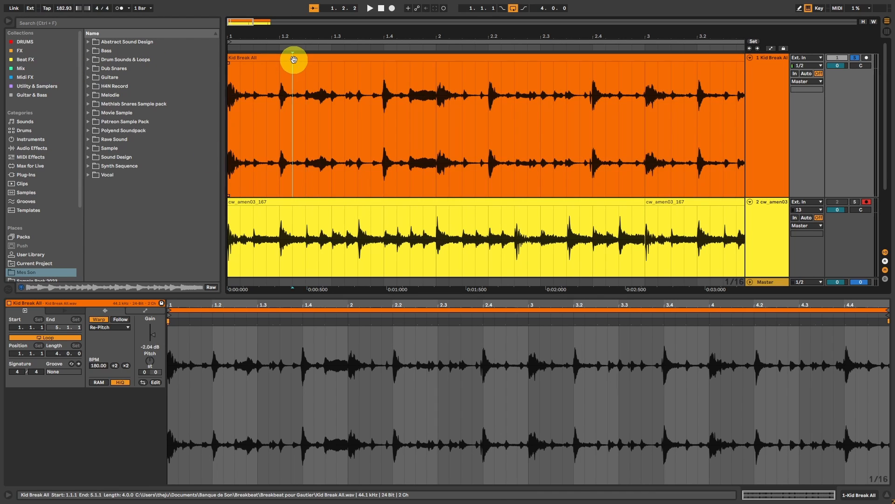
pyautogui.click(277, 80)
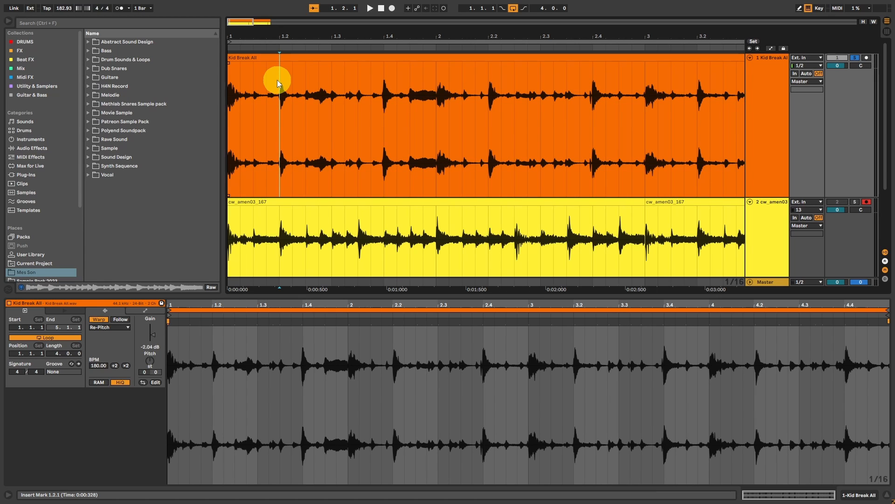
pyautogui.click(306, 84)
pyautogui.hotkey('ctrl', 'e')
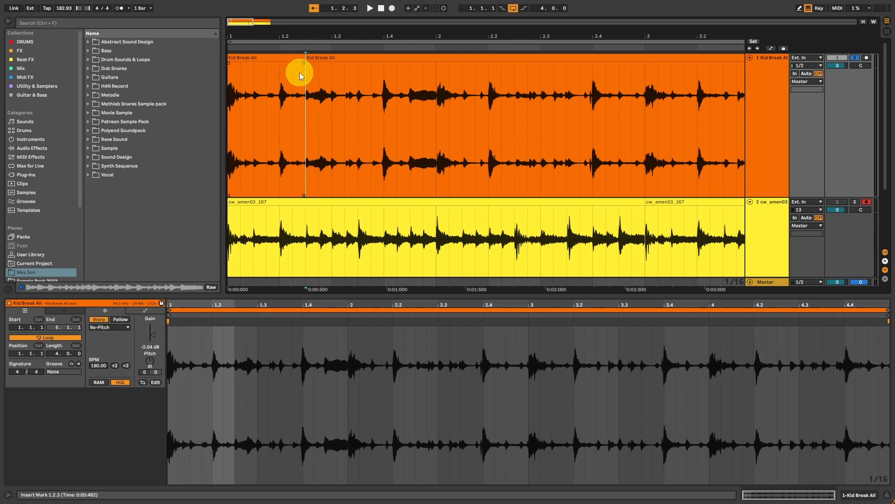
pyautogui.click(290, 59)
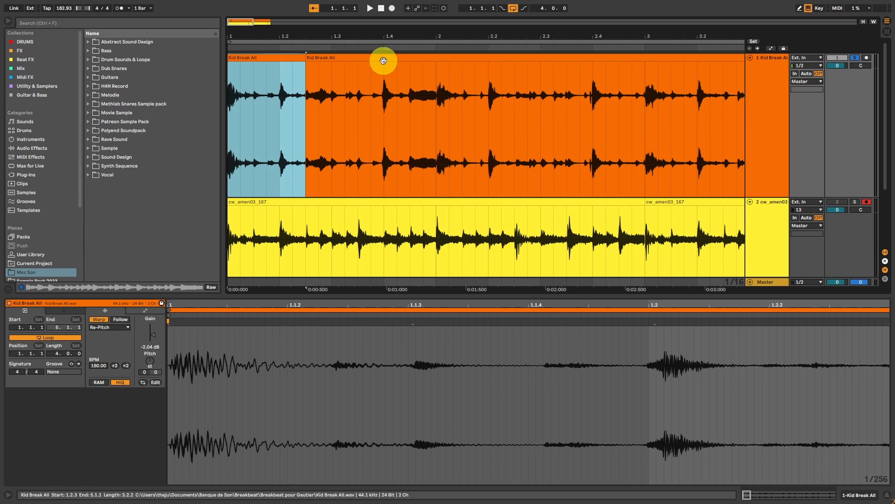
pyautogui.click(382, 74)
pyautogui.hotkey('ctrl', 'e')
pyautogui.click(489, 80)
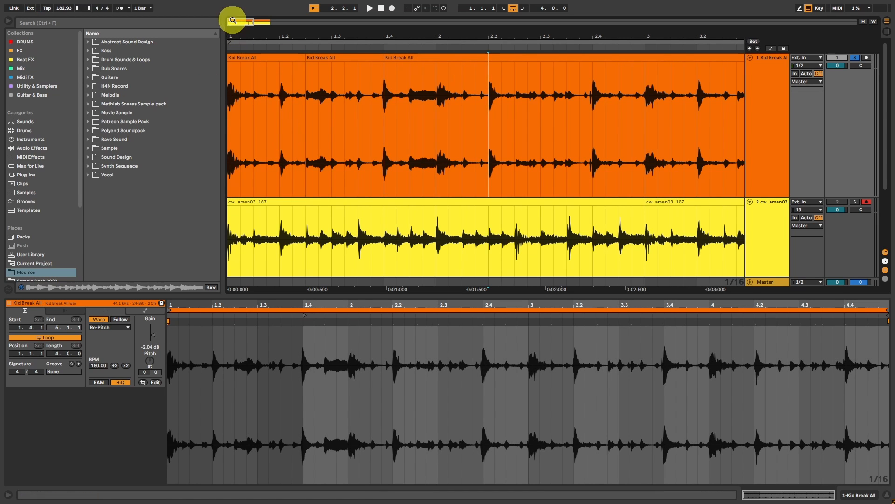
# Step: Duplicate the first slice (1.1.1 to 1.2.3) over the start of the next slice at 1.2.3, and play the result
pyautogui.moveTo(236, 20); pyautogui.dragTo(230, 20)
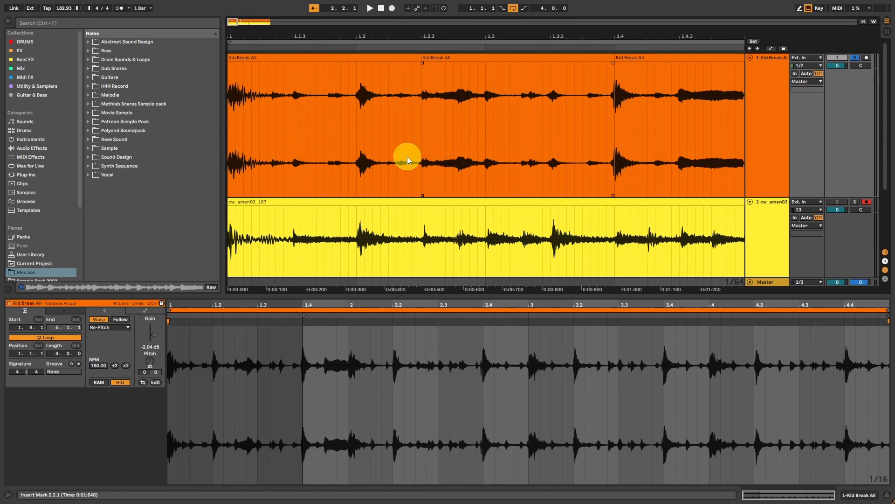
pyautogui.click(334, 72)
pyautogui.moveTo(421, 65)
pyautogui.mouseDown()
pyautogui.moveTo(392, 68)
pyautogui.moveTo(424, 69)
pyautogui.mouseUp()
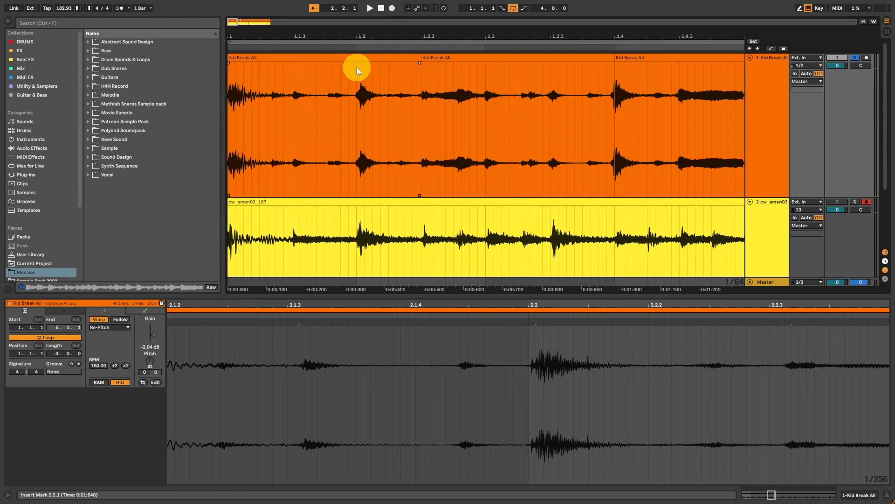
pyautogui.click(372, 57)
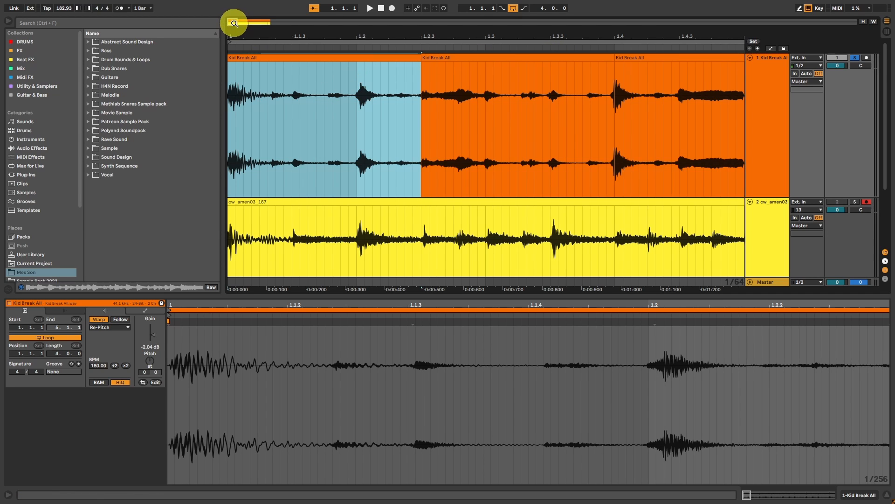
pyautogui.moveTo(230, 24); pyautogui.dragTo(238, 22)
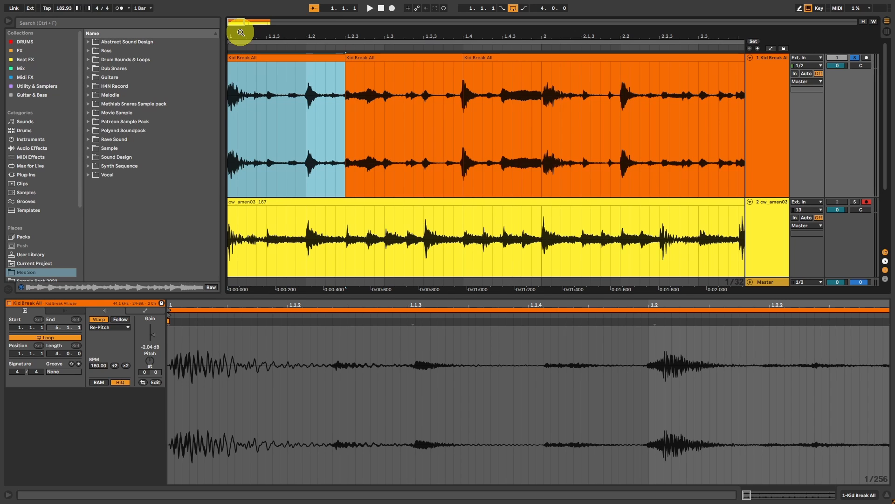
pyautogui.press('space')
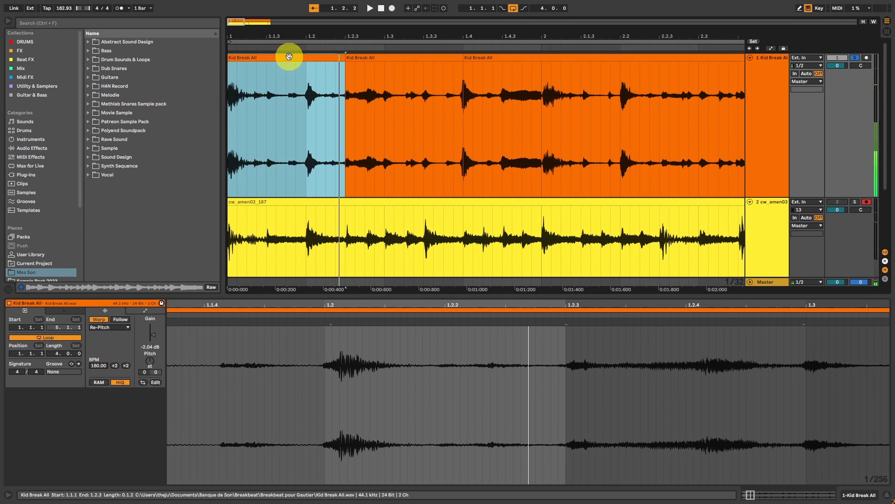
pyautogui.press('space')
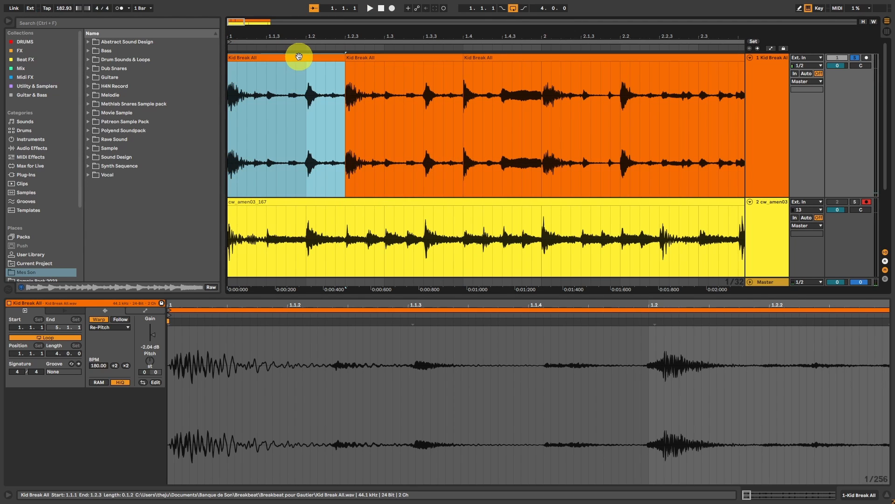
pyautogui.press('space')
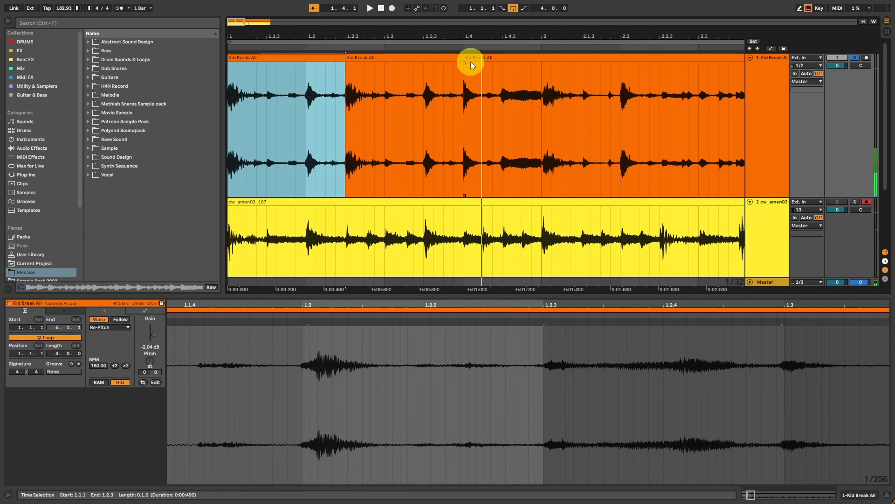
# Step: Move the slice starting at 1.4.1 back to 1.3.3, and copy its 2.1.1 to 2.1.3 segment to 1.4.1
pyautogui.moveTo(471, 62); pyautogui.dragTo(432, 65)
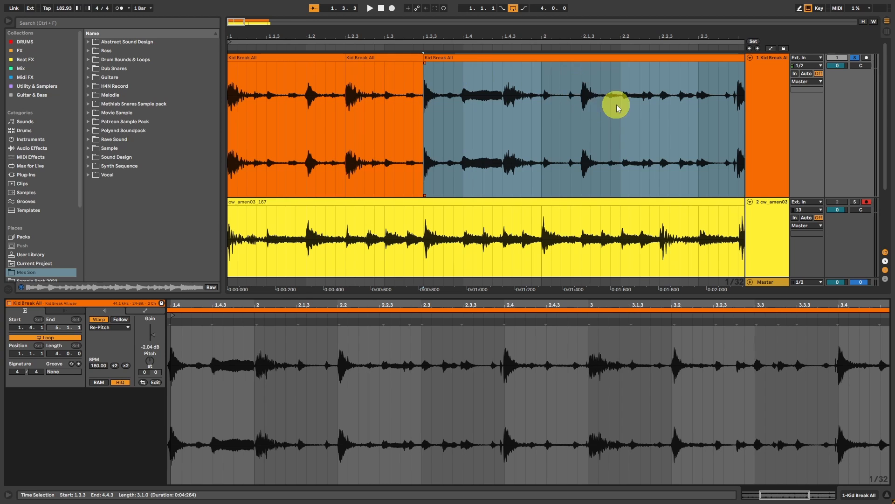
pyautogui.moveTo(540, 104); pyautogui.dragTo(584, 105)
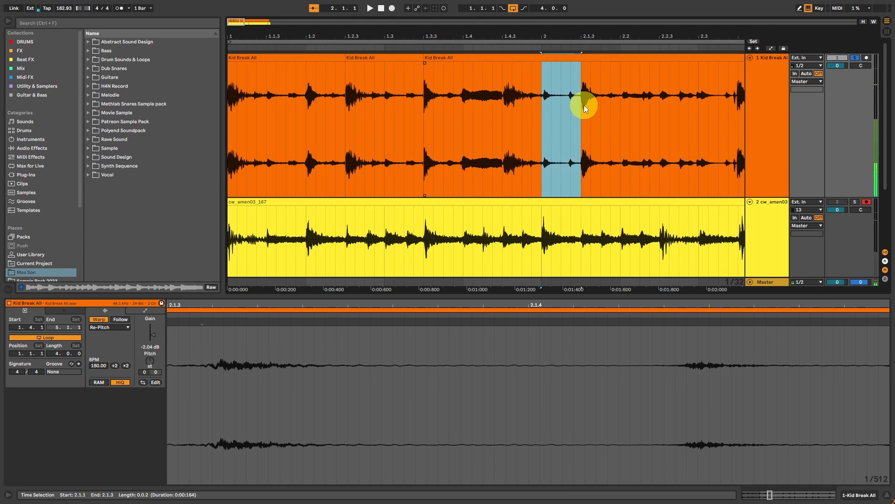
pyautogui.click(463, 79)
pyautogui.hotkey('ctrl', 'v')
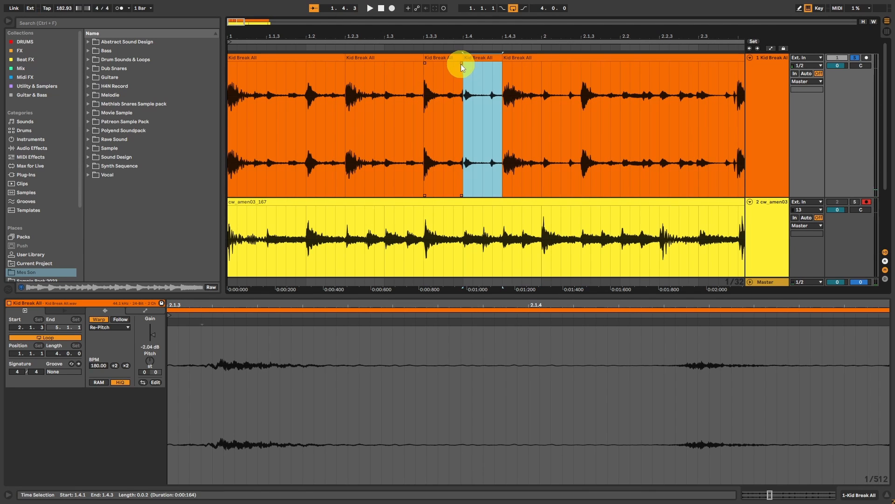
# Step: Add a short fade-out to the slice ending at 1.4.1 and play the pattern from the start
pyautogui.moveTo(461, 64); pyautogui.dragTo(456, 65)
pyautogui.click(310, 57)
pyautogui.press('space')
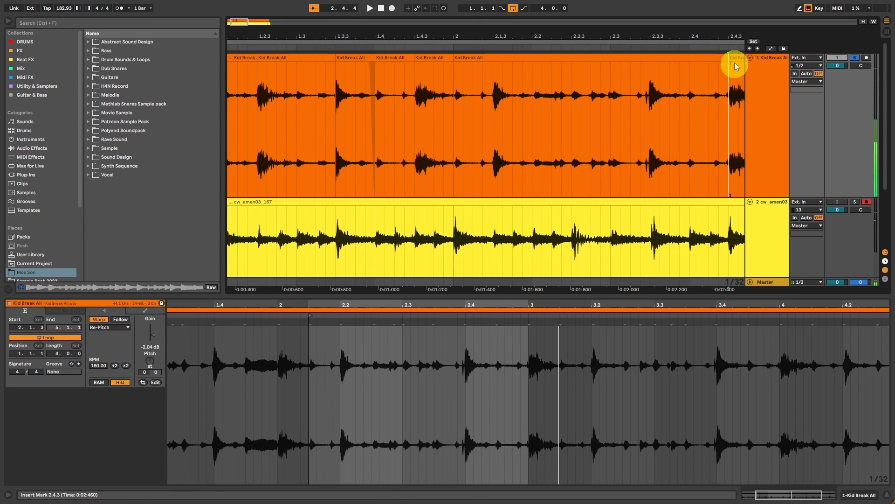
# Step: Move the slice starting at 2.4.3 back to 2.1.1 and play the pattern from the beginning
pyautogui.moveTo(735, 58); pyautogui.dragTo(460, 76)
pyautogui.click(381, 9)
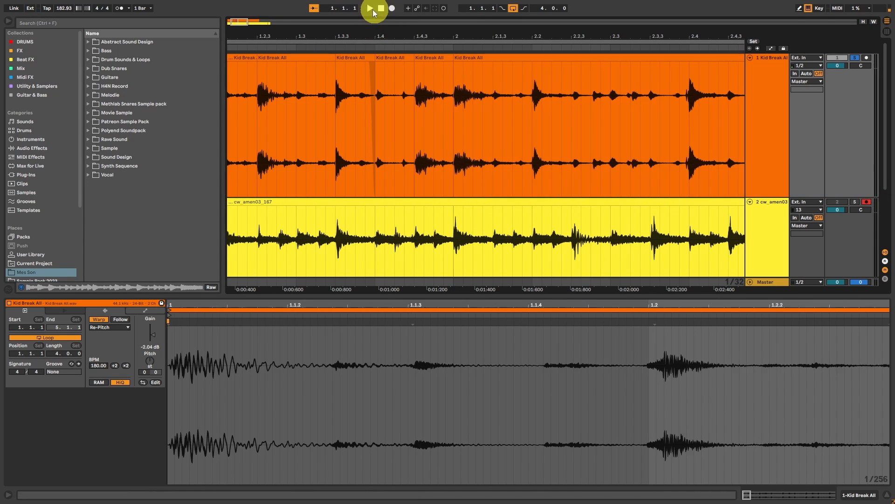
pyautogui.click(371, 9)
pyautogui.press('space')
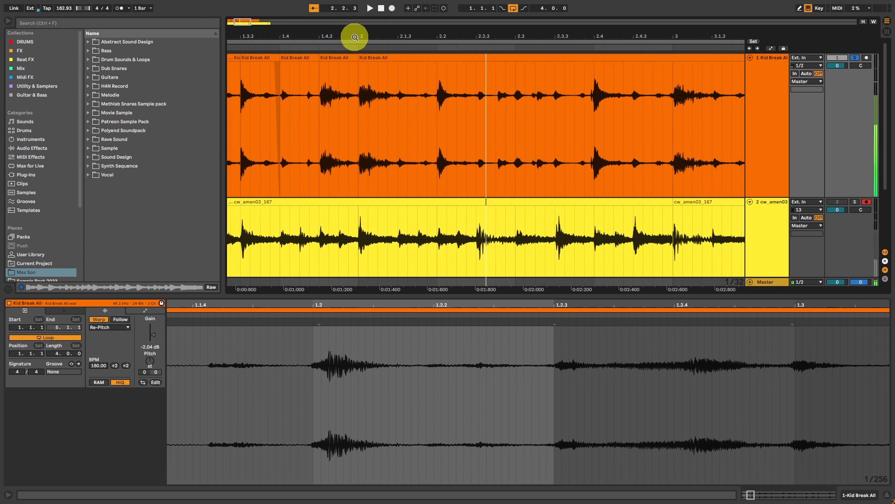
# Step: Duplicate the section from 2.1.1 to 2.2.3 right after itself, and place the remaining slice at 2.4.3
pyautogui.moveTo(354, 89); pyautogui.dragTo(478, 94)
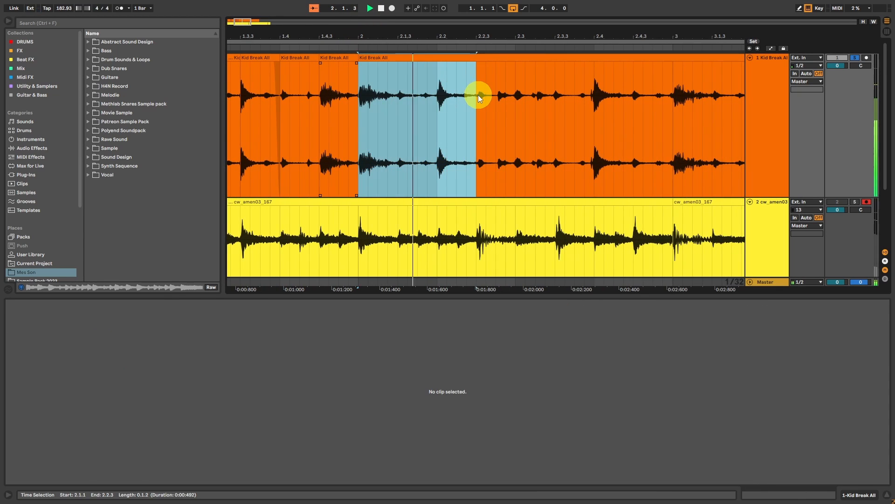
pyautogui.press('space')
pyautogui.hotkey('ctrl', 'd')
pyautogui.press('space')
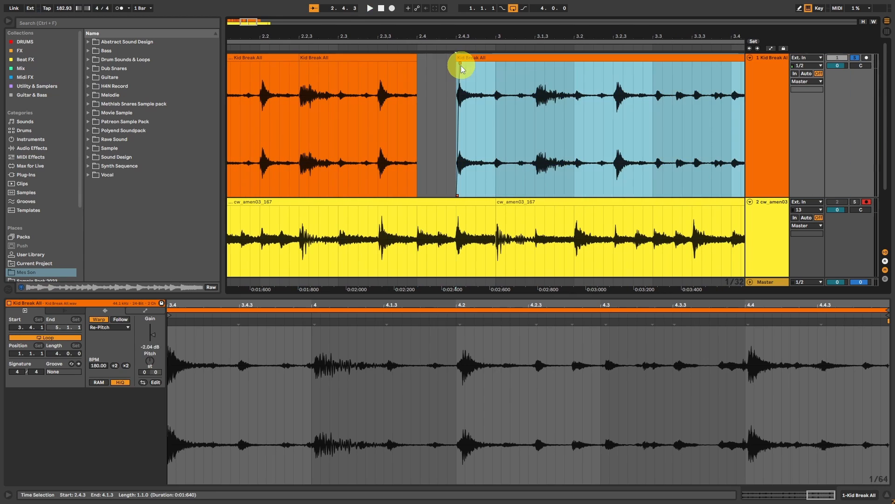
# Step: Copy the segment from 3.2.1 to 3.2.3 into the gap at 2.4.1 and play the pattern from the start
pyautogui.moveTo(458, 63); pyautogui.dragTo(459, 63)
pyautogui.moveTo(574, 103); pyautogui.dragTo(614, 106)
pyautogui.click(421, 85)
pyautogui.hotkey('ctrl', 'v')
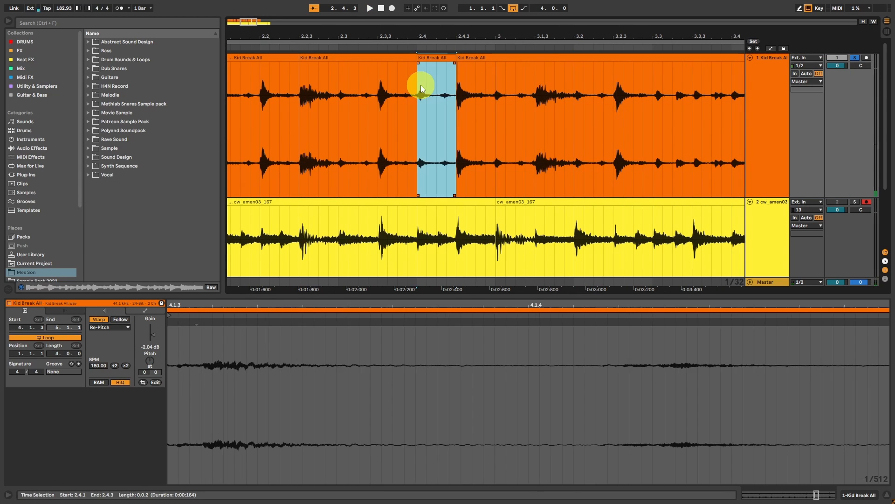
pyautogui.press('space')
pyautogui.click(244, 57)
pyautogui.press('space')
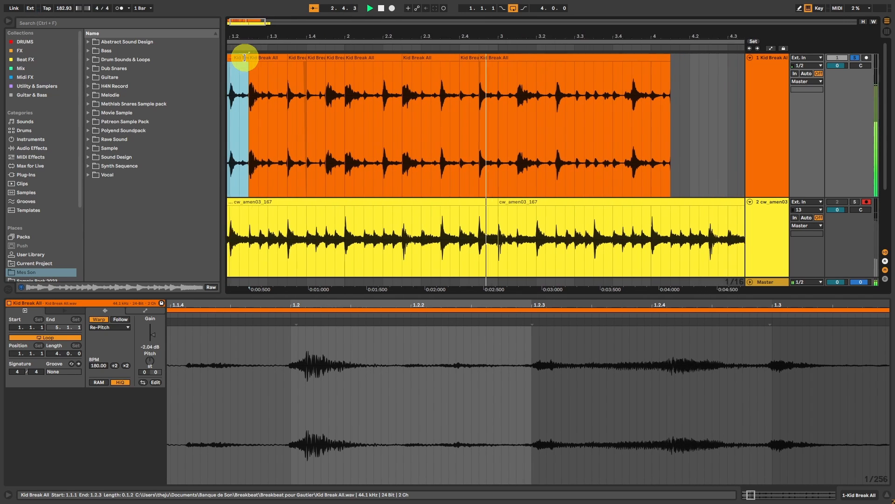
# Step: Place the last slice at 3.1.1 and duplicate its 3.2.1 to 3.3.3 section at 3.3.3
pyautogui.click(493, 56)
pyautogui.moveTo(466, 91); pyautogui.dragTo(524, 104)
pyautogui.press('space')
pyautogui.hotkey('ctrl', 'd')
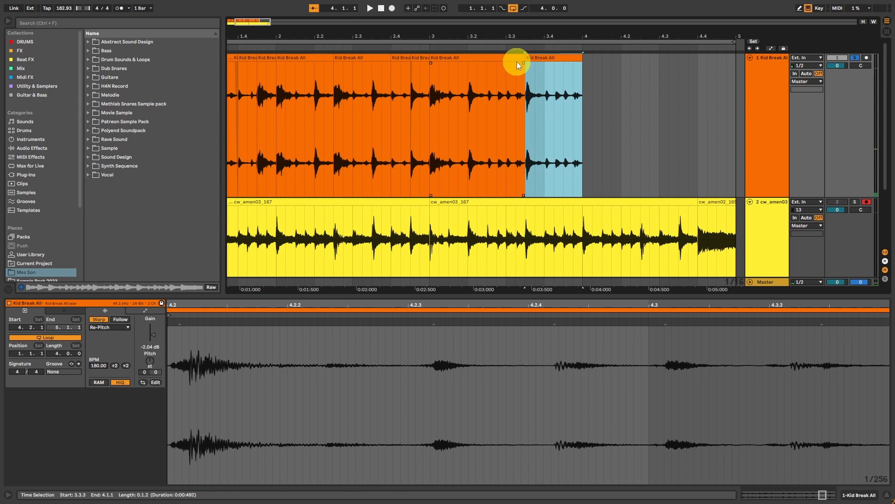
# Step: Duplicate the two slices of bar 3 (3.1.1 to 4.1.1) into bar 4 and play the full pattern
pyautogui.click(447, 58)
pyautogui.press('space')
pyautogui.keyDown('shift'); pyautogui.click(563, 60); pyautogui.keyUp('shift')
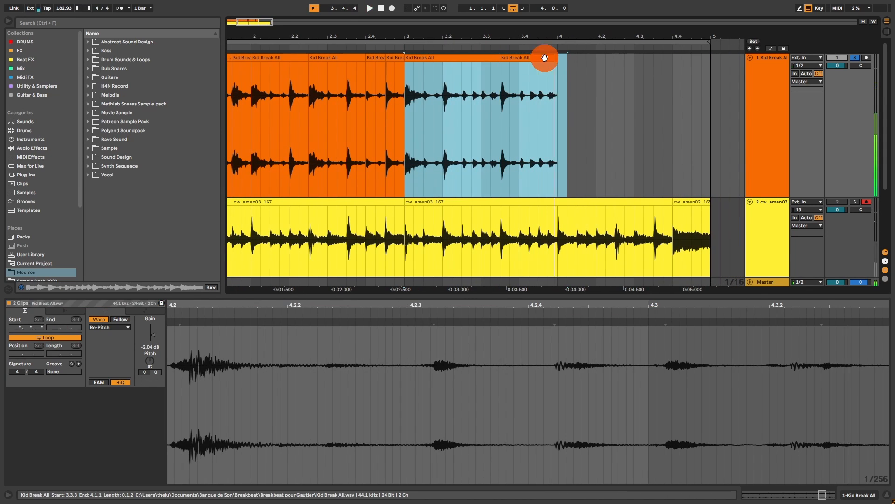
pyautogui.press('space')
pyautogui.click(430, 56)
pyautogui.hotkey('ctrl', 'd')
pyautogui.press('space')
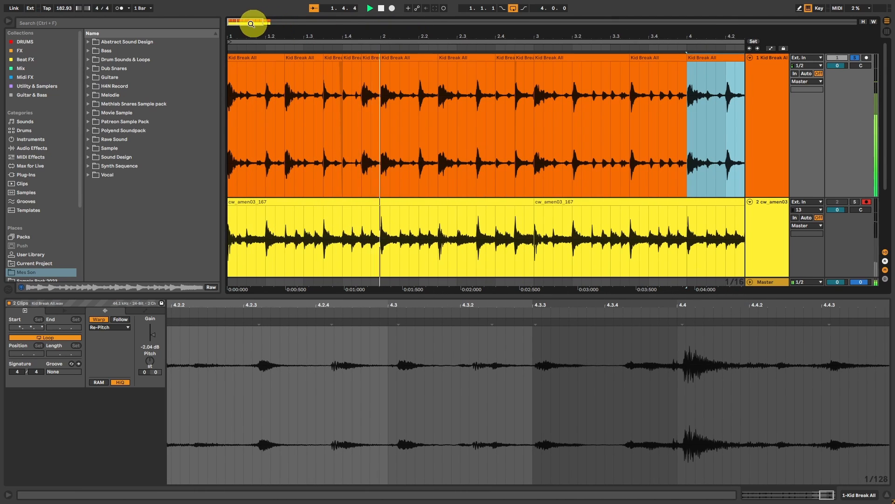
pyautogui.moveTo(245, 24); pyautogui.dragTo(265, 34)
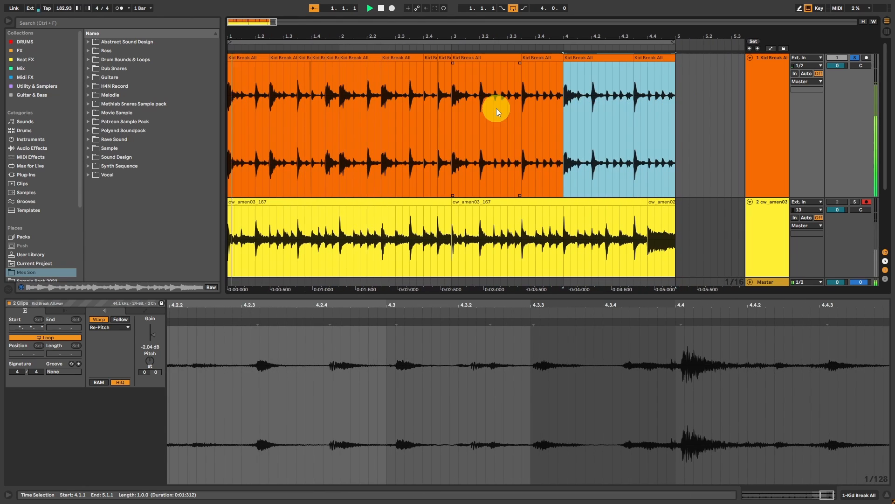
# Step: Turn off Warp for all 13 slices on the Kid Break All track
pyautogui.press('space')
pyautogui.hotkey('ctrl', 'a')
pyautogui.click(95, 320)
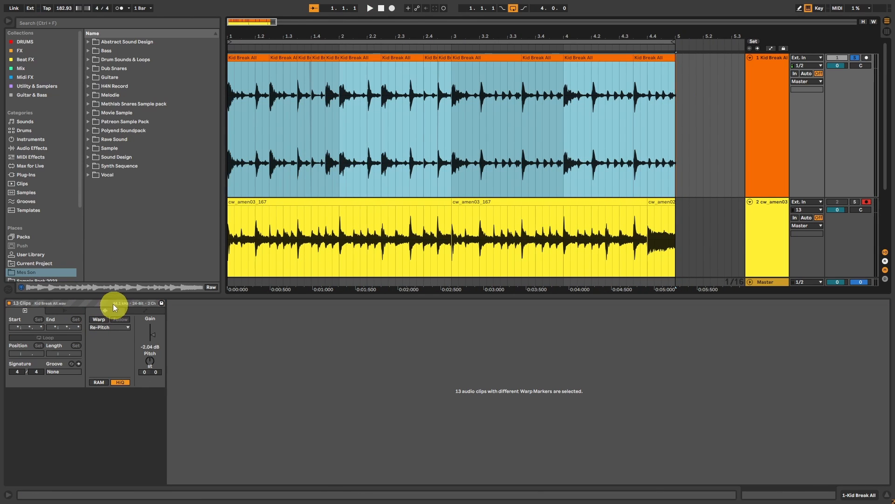
pyautogui.moveTo(230, 23)
pyautogui.mouseDown()
pyautogui.moveTo(240, 24)
pyautogui.moveTo(234, 11)
pyautogui.mouseUp()
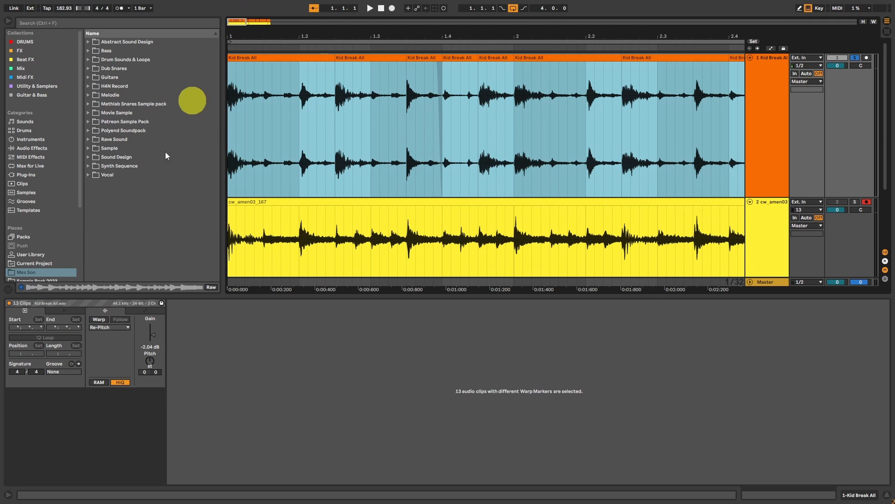
# Step: Try a coarse transposition of -11 st on the 13 Kid Break All slices during playback
pyautogui.moveTo(157, 371)
pyautogui.mouseDown()
pyautogui.moveTo(156, 363)
pyautogui.moveTo(148, 401)
pyautogui.moveTo(147, 350)
pyautogui.moveTo(148, 361)
pyautogui.mouseUp()
pyautogui.press('space')
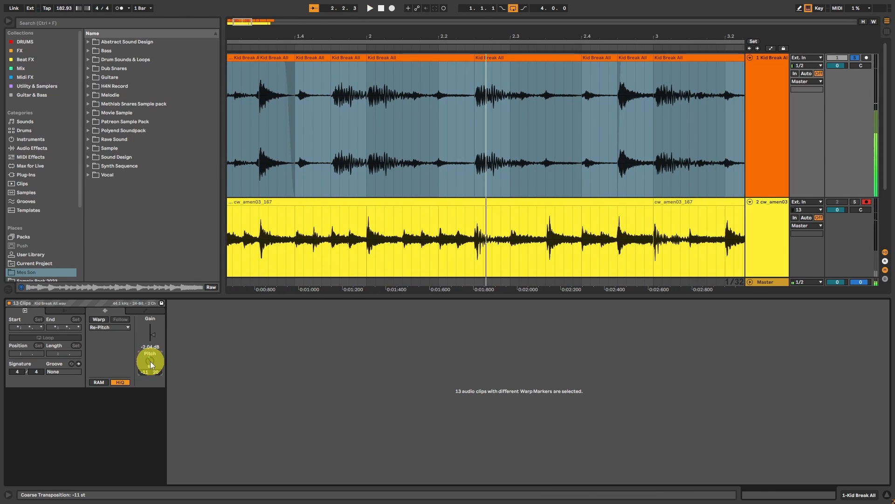
pyautogui.press('Delete')
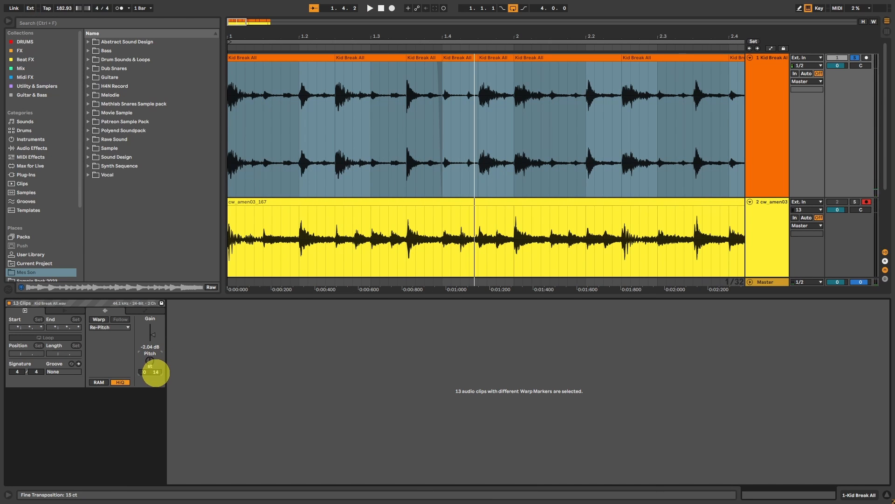
# Step: Set the fine transposition of the 13 Kid Break All slices to 12 ct, checking the pitch with playback
pyautogui.moveTo(156, 373); pyautogui.dragTo(156, 375)
pyautogui.moveTo(237, 22)
pyautogui.mouseDown()
pyautogui.moveTo(184, 8)
pyautogui.moveTo(245, 23)
pyautogui.moveTo(229, 23)
pyautogui.mouseUp()
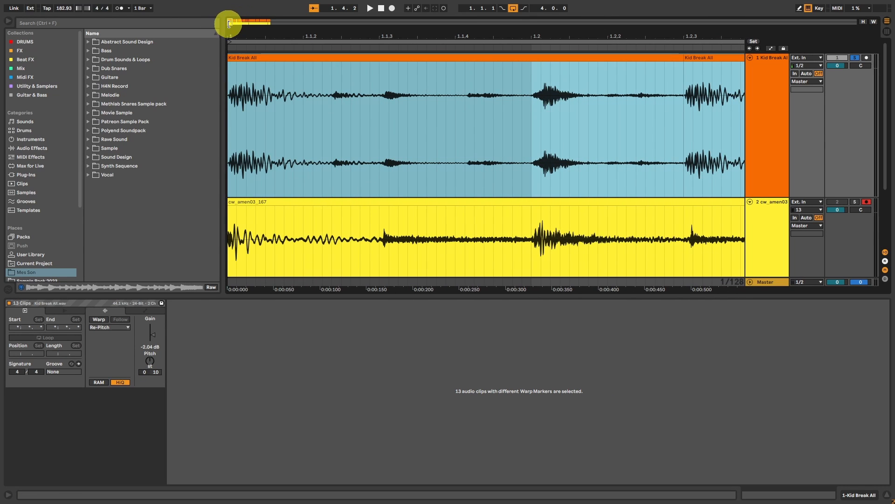
pyautogui.moveTo(154, 372)
pyautogui.mouseDown()
pyautogui.moveTo(154, 361)
pyautogui.moveTo(154, 373)
pyautogui.mouseUp()
pyautogui.press('space')
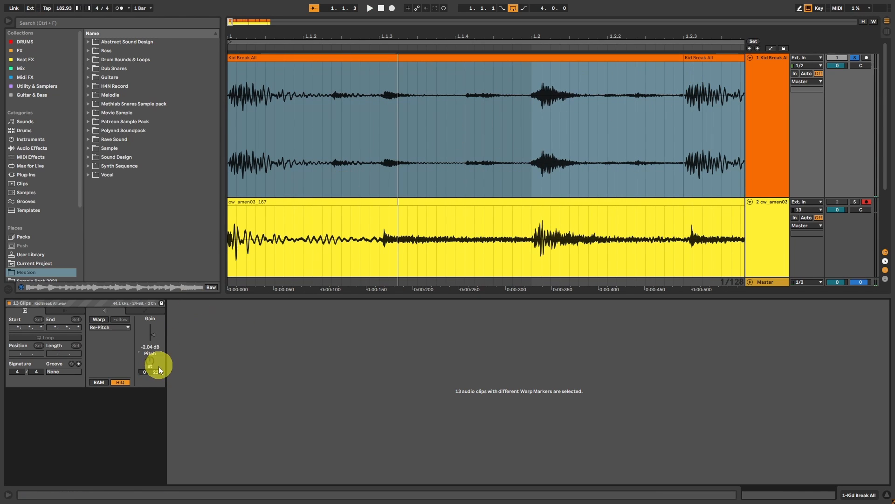
# Step: Extend the Kid Break All slice at 1.3.3 slightly earlier to include the hit's attack, and play the pattern from the start
pyautogui.click(468, 138)
pyautogui.moveTo(234, 16); pyautogui.dragTo(231, 17)
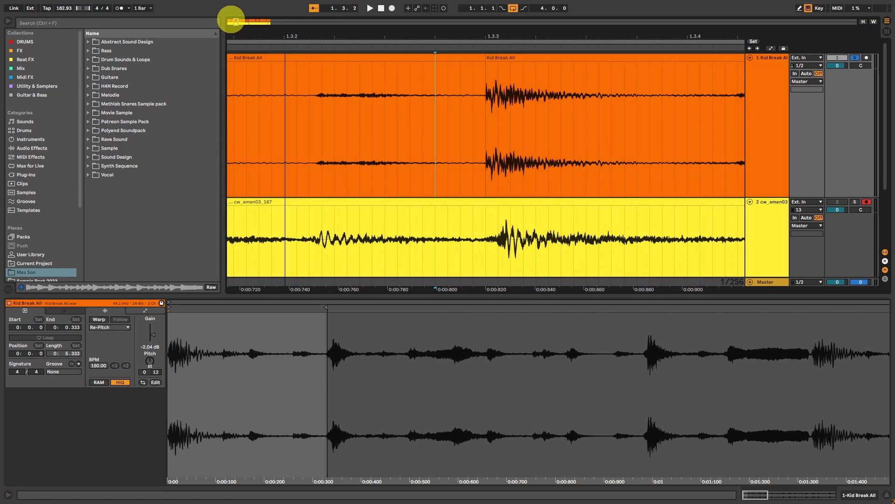
pyautogui.moveTo(489, 57); pyautogui.dragTo(451, 62)
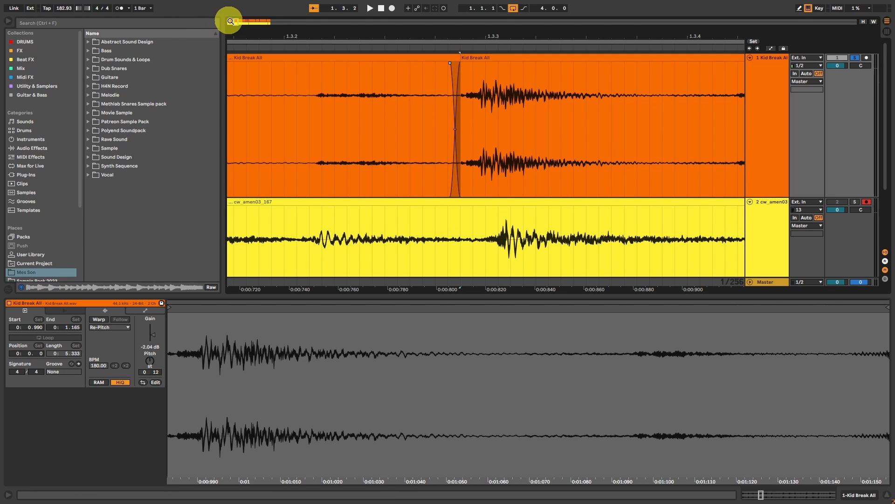
pyautogui.moveTo(236, 22); pyautogui.dragTo(234, 18)
pyautogui.click(253, 59)
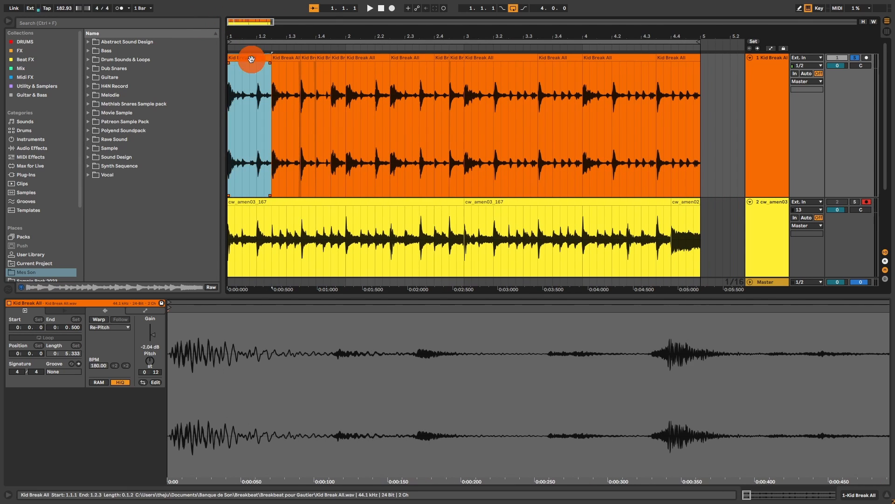
pyautogui.press('space')
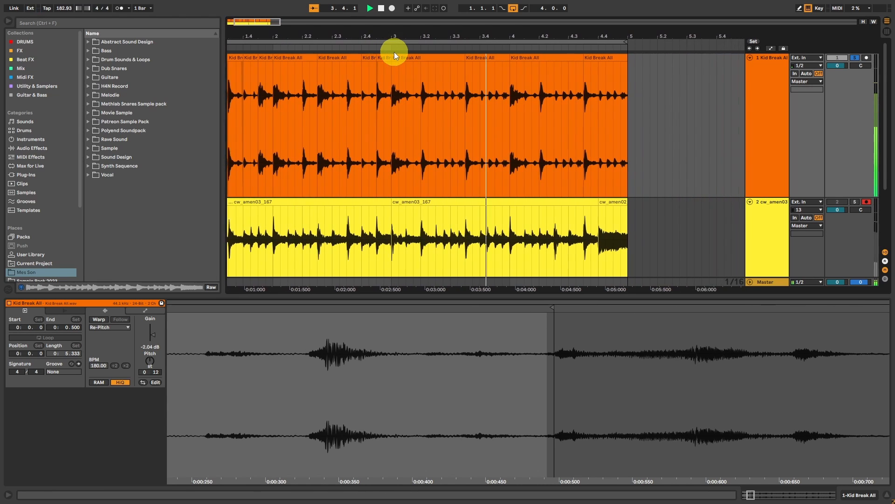
# Step: Stop playback and split the Kid Break All slice in bar 4 at 4.2.1
pyautogui.press('space')
pyautogui.click(454, 59)
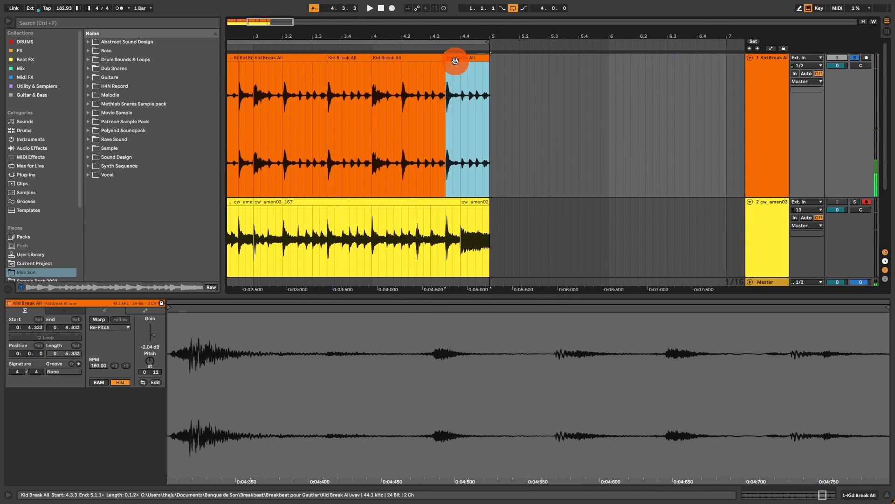
pyautogui.click(416, 59)
pyautogui.click(401, 84)
pyautogui.hotkey('ctrl', 'e')
pyautogui.click(414, 58)
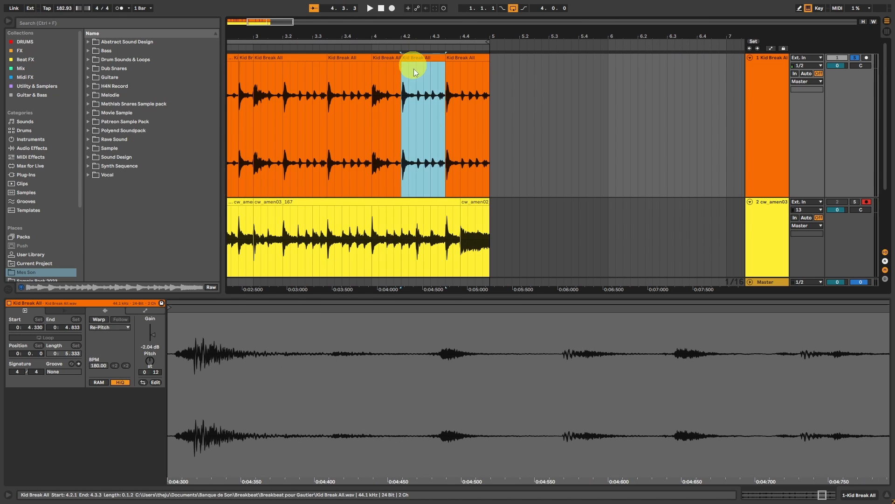
# Step: Shift the 4.2.1 slice's sample region to the break's final hit and fill the gap at 4.3.1 with the last slice's tail
pyautogui.moveTo(517, 346); pyautogui.dragTo(653, 343)
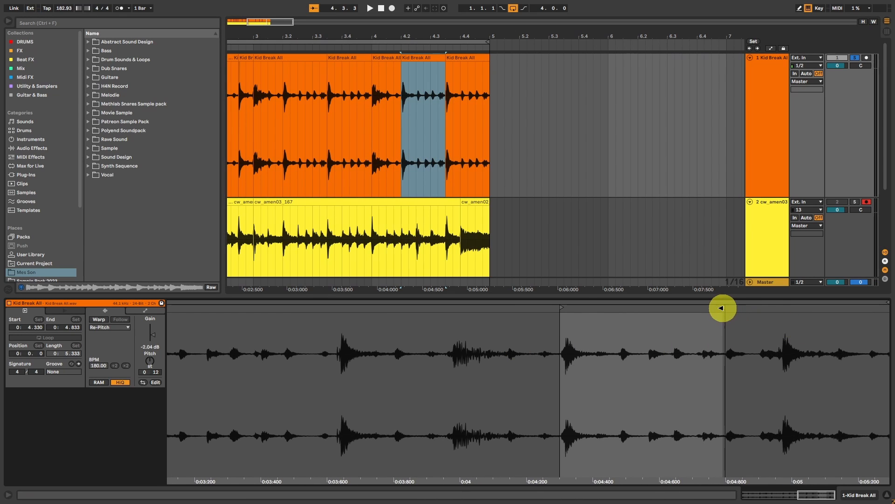
pyautogui.moveTo(721, 308); pyautogui.dragTo(887, 308)
pyautogui.moveTo(564, 307)
pyautogui.mouseDown()
pyautogui.moveTo(789, 310)
pyautogui.moveTo(783, 313)
pyautogui.mouseUp()
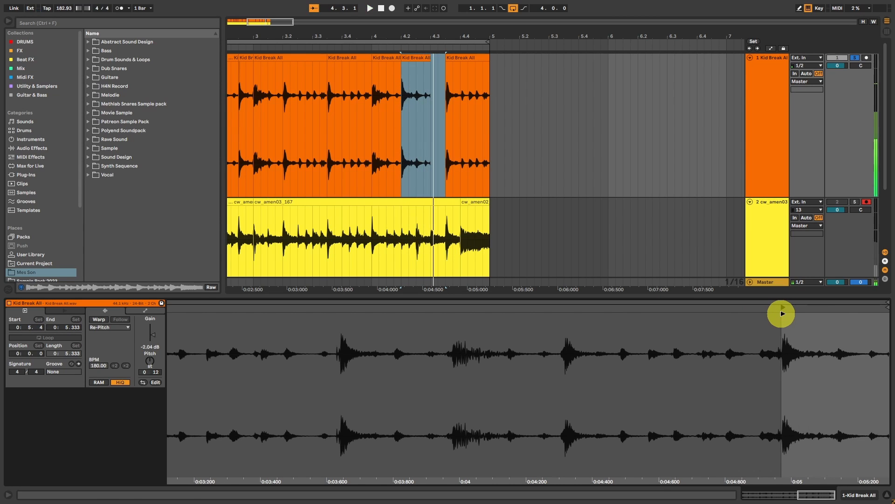
pyautogui.moveTo(477, 58); pyautogui.dragTo(429, 65)
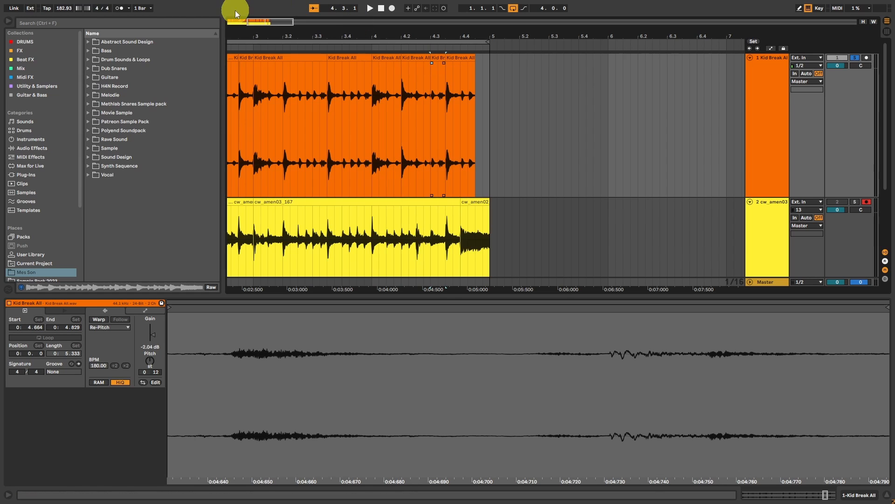
# Step: Play the edited four-bar pattern, turn off Solo on the Kid Break All track and hide the clip view
pyautogui.moveTo(265, 22); pyautogui.dragTo(265, 23)
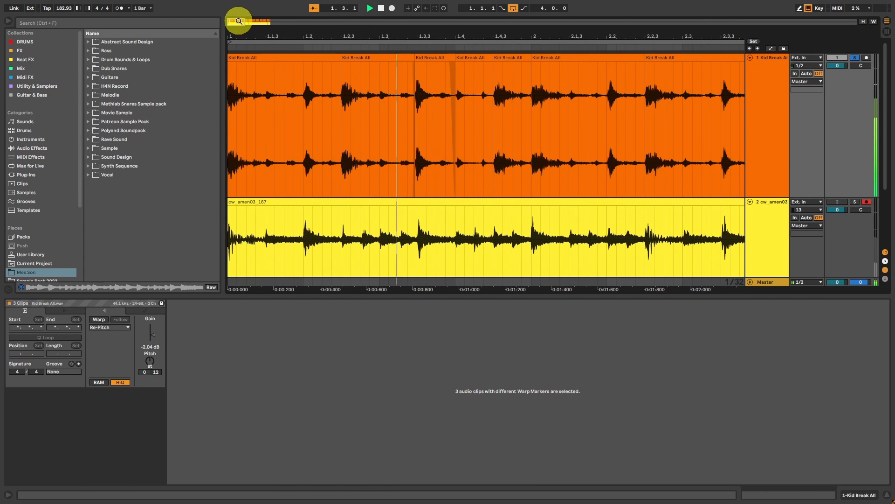
pyautogui.moveTo(236, 22); pyautogui.dragTo(283, 21)
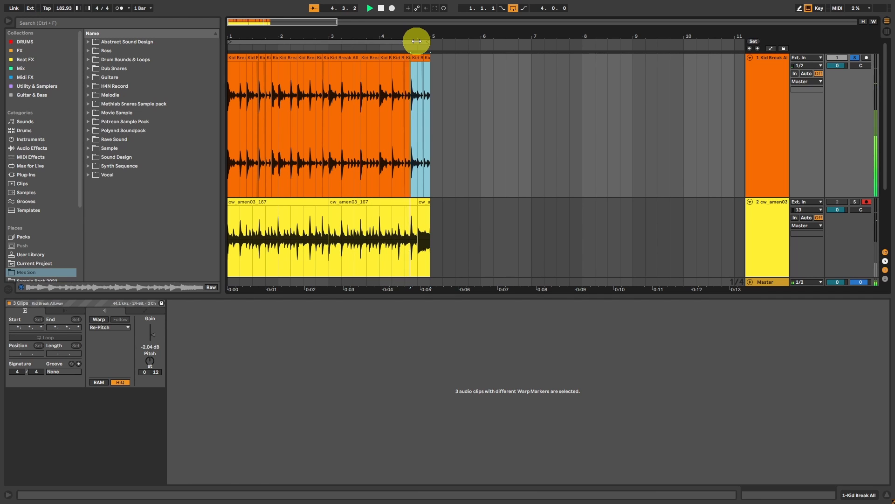
pyautogui.moveTo(232, 20); pyautogui.dragTo(234, 19)
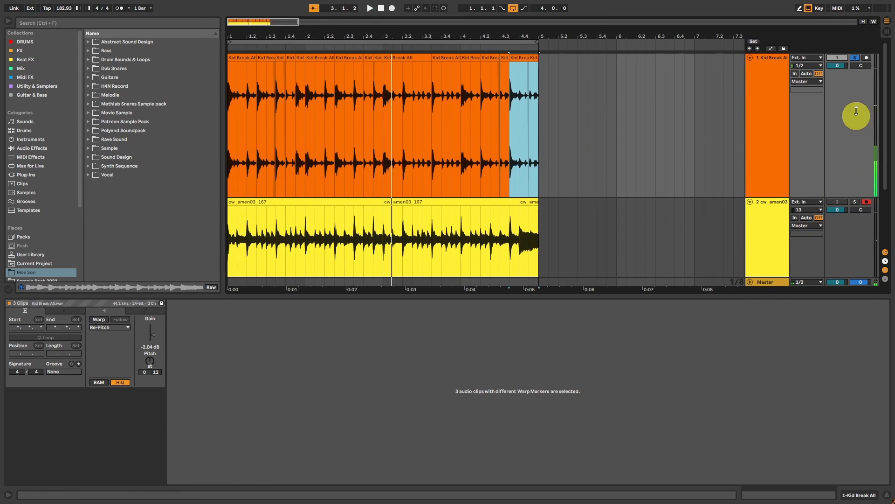
pyautogui.click(855, 58)
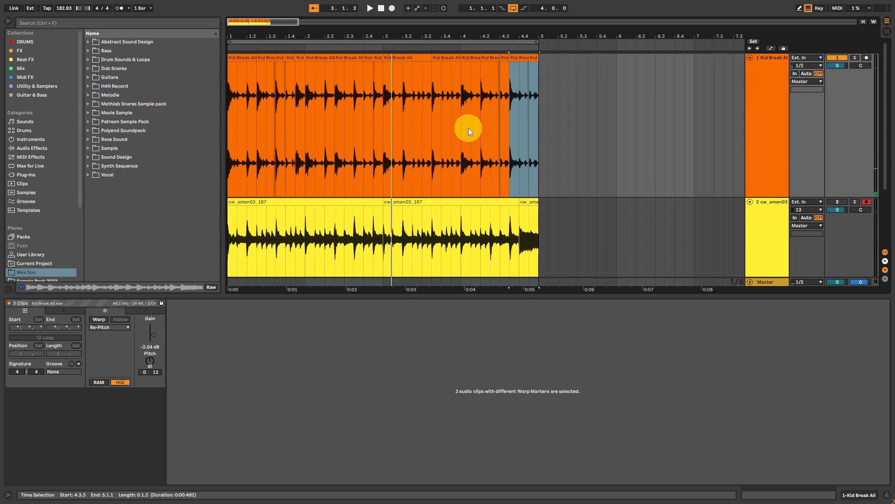
pyautogui.click(883, 491)
# Step: Duplicate the amen break's opening section from 1.1.1 to 1.1.3 at 1.1.3
pyautogui.moveTo(234, 20)
pyautogui.mouseDown()
pyautogui.moveTo(219, 18)
pyautogui.moveTo(231, 20)
pyautogui.mouseUp()
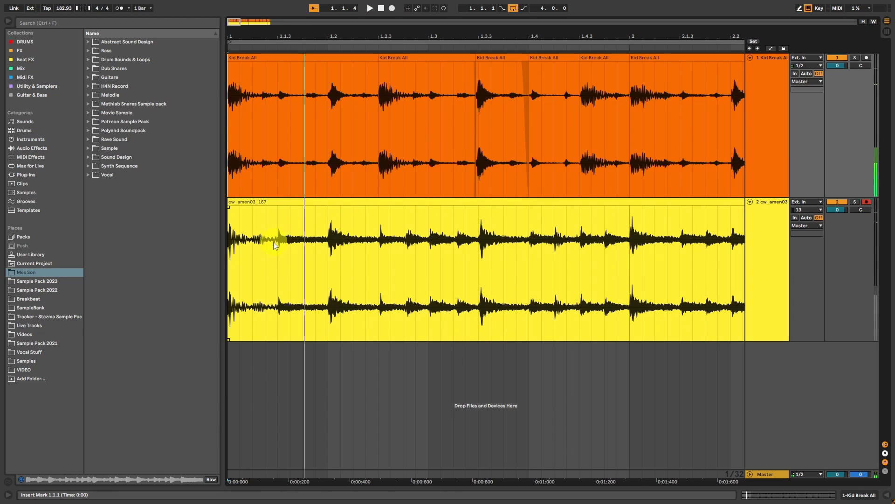
pyautogui.moveTo(279, 243); pyautogui.dragTo(205, 247)
pyautogui.hotkey('ctrl', 'd')
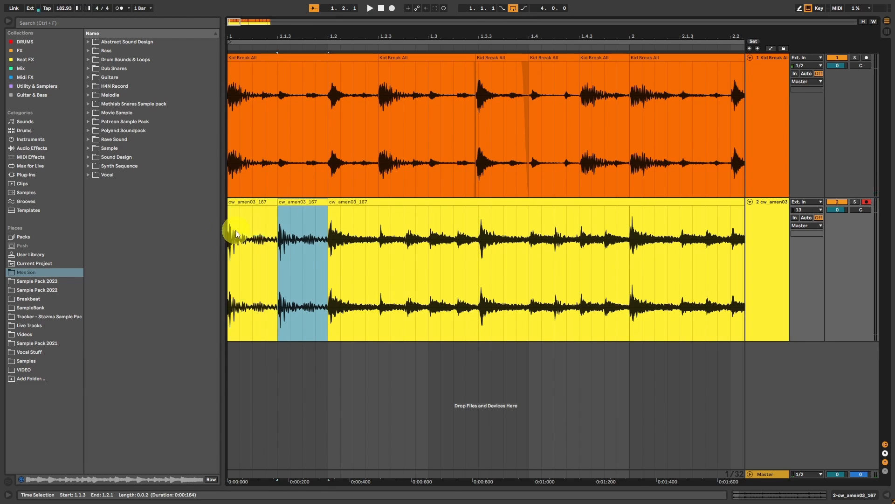
# Step: Add short fade-outs to the amen slices at 1.1.1 and 1.1.3 and play both tracks from the start
pyautogui.moveTo(276, 207); pyautogui.dragTo(275, 208)
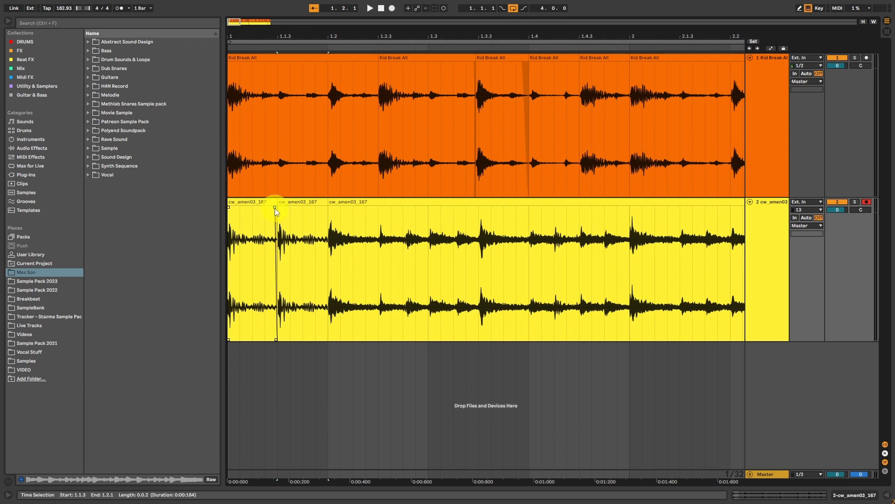
pyautogui.click(248, 202)
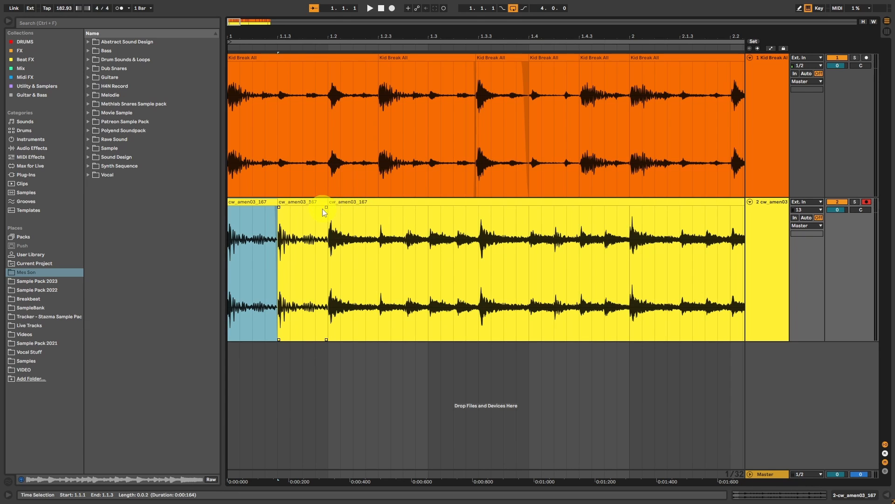
pyautogui.moveTo(326, 208); pyautogui.dragTo(325, 208)
pyautogui.click(252, 200)
pyautogui.press('space')
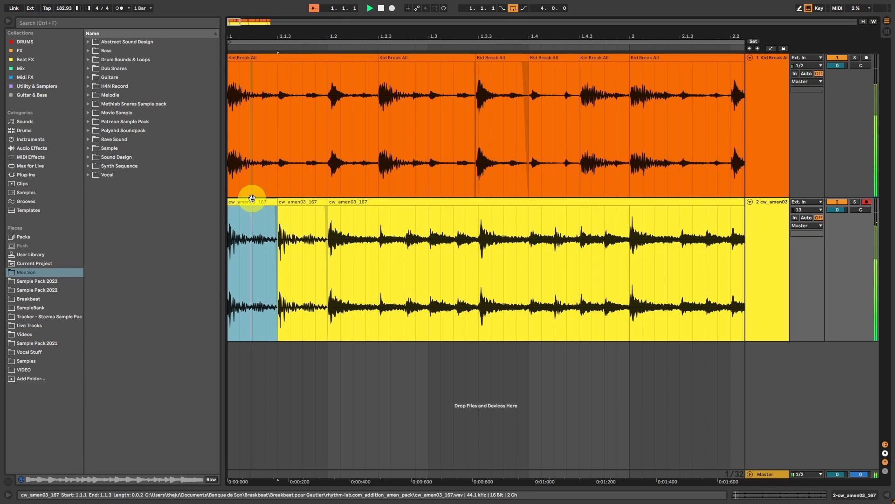
# Step: Copy the amen section from 1.3.3 to 2.1.1 to position 1.2.1 and play from the start
pyautogui.moveTo(483, 236); pyautogui.dragTo(629, 244)
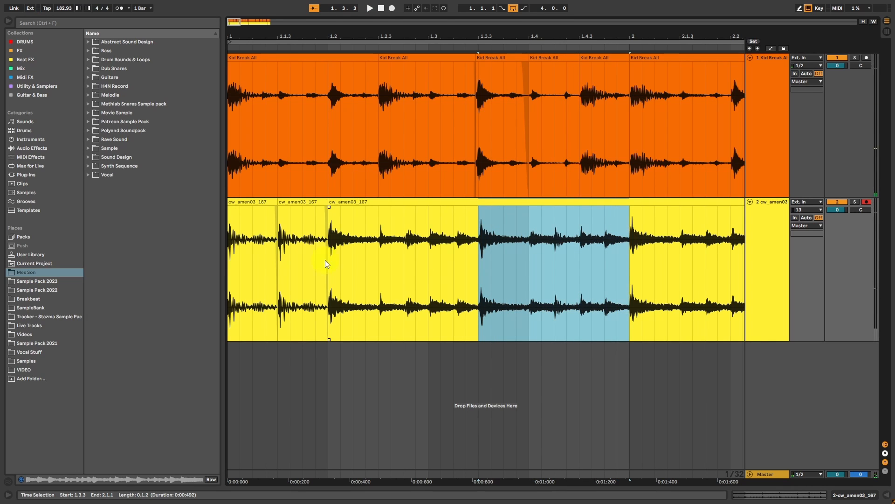
pyautogui.click(341, 204)
pyautogui.hotkey('ctrl', 'v')
pyautogui.click(240, 202)
pyautogui.press('space')
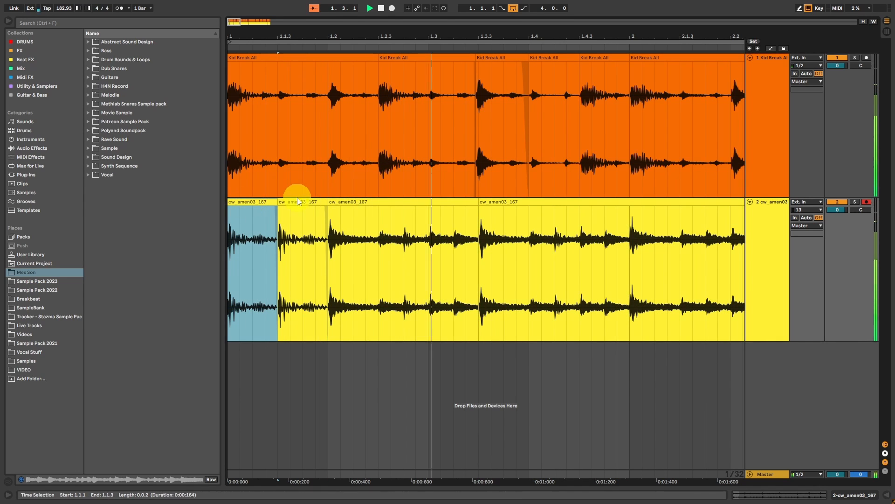
pyautogui.press('space')
pyautogui.press('space')
# Step: Duplicate the amen slice from 1.2.1 to 1.3.3 at 1.3.3 and play both breaks from the start
pyautogui.click(432, 198)
pyautogui.hotkey('ctrl', 'd')
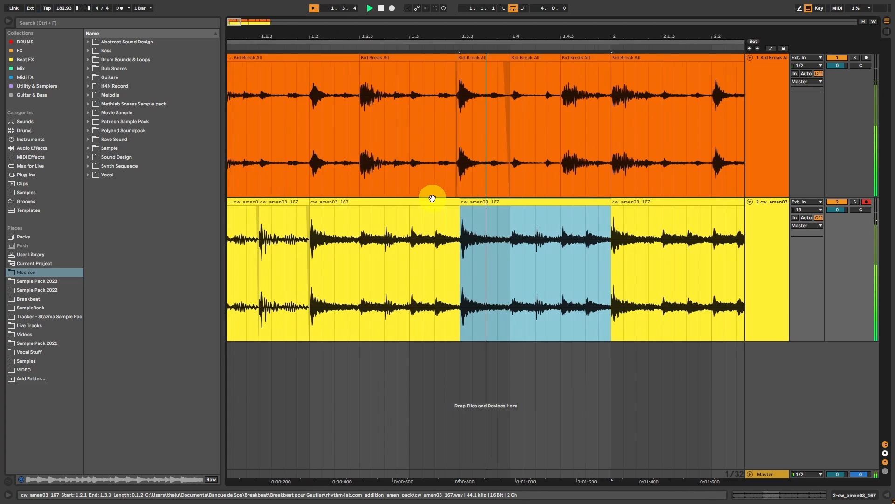
pyautogui.moveTo(244, 37); pyautogui.dragTo(390, 28)
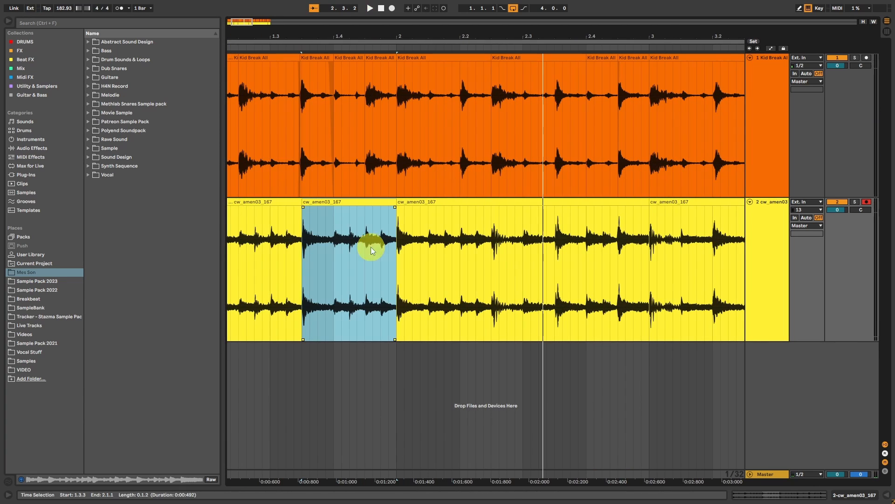
pyautogui.click(249, 202)
pyautogui.click(381, 10)
pyautogui.click(375, 10)
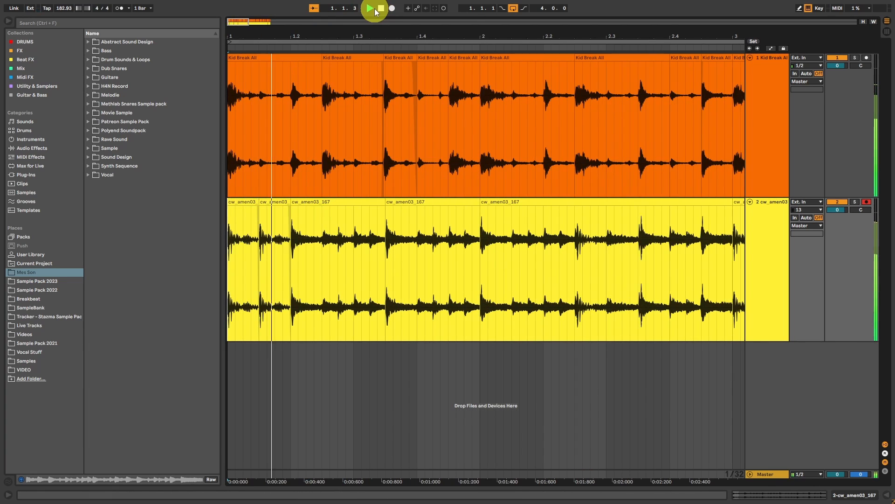
pyautogui.click(381, 9)
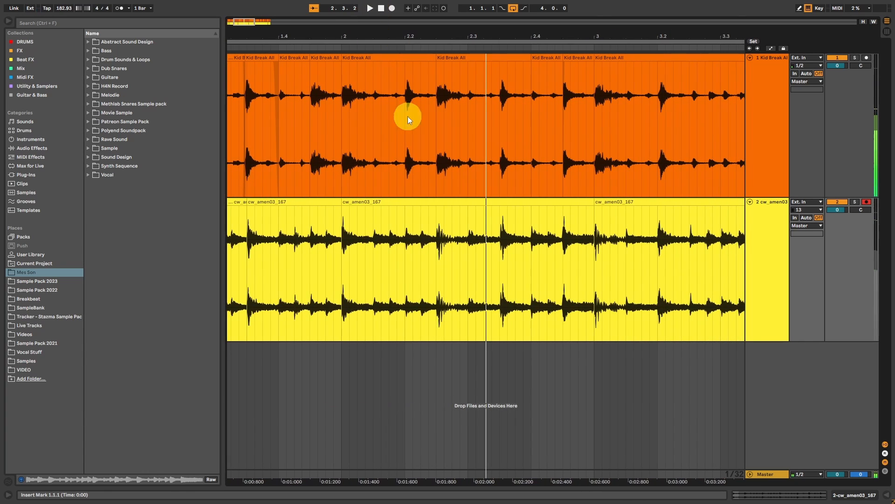
# Step: Split the amen clip at 2.4.3 and repeat the edited two-bar pattern over bars 3 and 4
pyautogui.moveTo(405, 232); pyautogui.dragTo(433, 232)
pyautogui.click(593, 212)
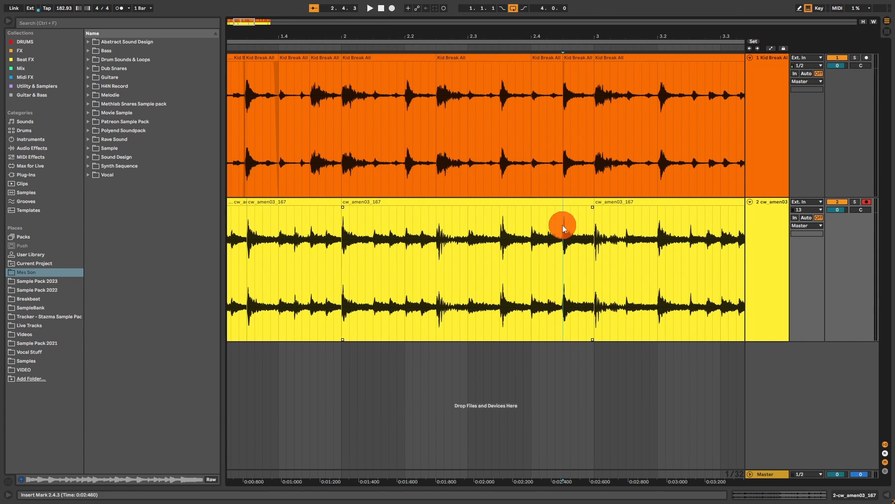
pyautogui.keyDown('shift'); pyautogui.click(562, 224); pyautogui.keyUp('shift')
pyautogui.hotkey('ctrl', 'e')
pyautogui.click(578, 220)
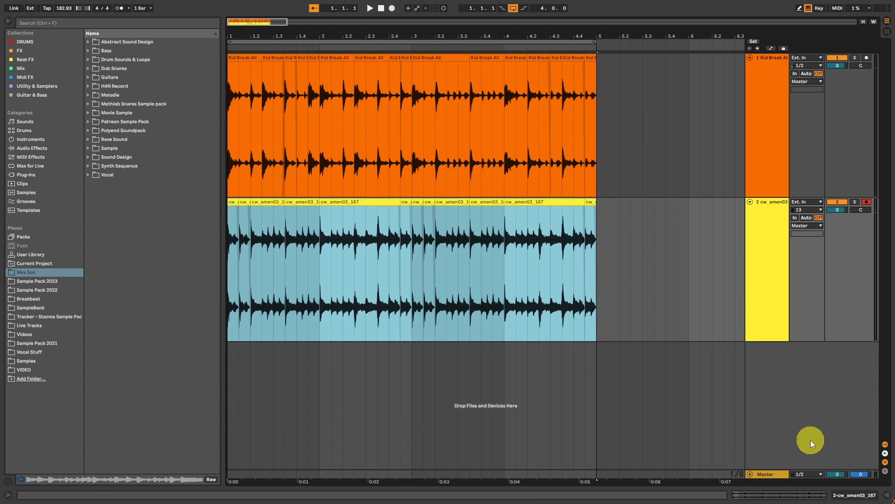
# Step: Turn off Warp for the 12 amen clips and transpose them by +1 st and 49 ct
pyautogui.click(792, 493)
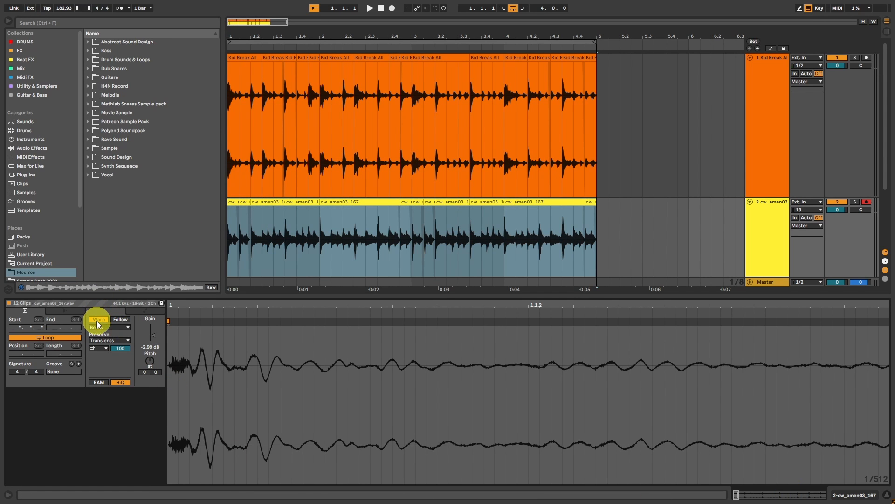
pyautogui.click(98, 321)
pyautogui.moveTo(236, 22)
pyautogui.mouseDown()
pyautogui.moveTo(215, 20)
pyautogui.moveTo(237, 21)
pyautogui.mouseUp()
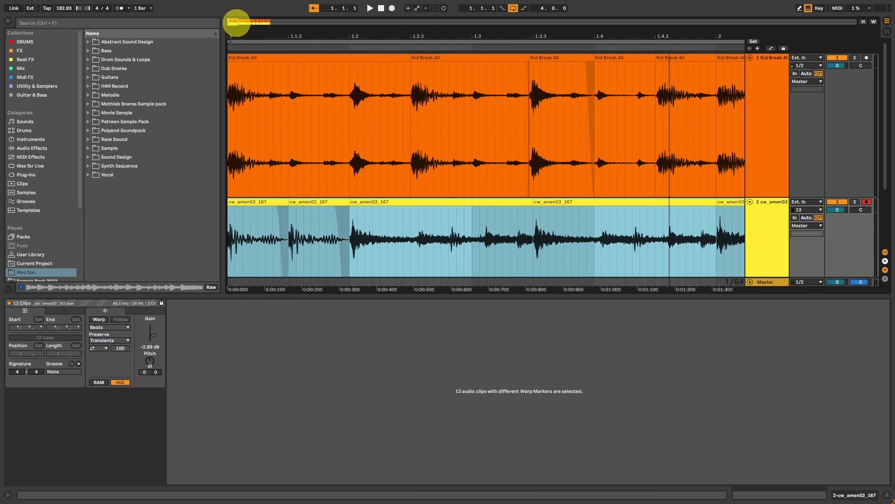
pyautogui.moveTo(149, 362); pyautogui.dragTo(151, 365)
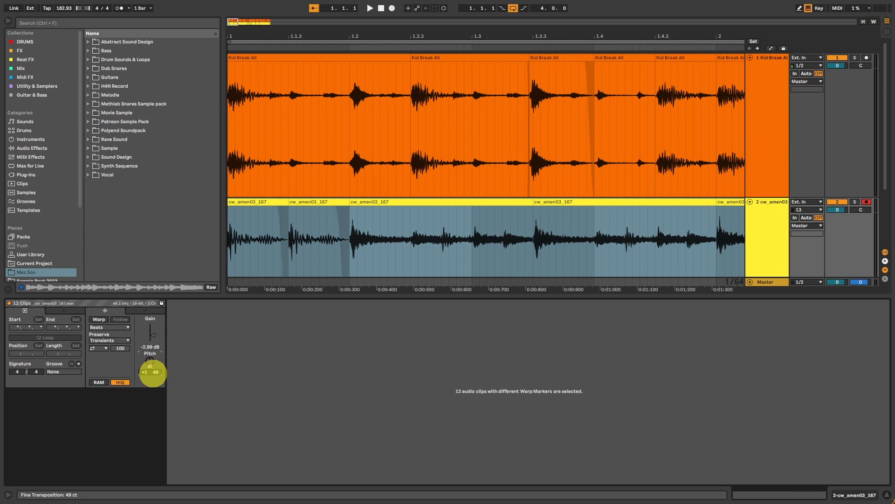
# Step: Set the Kid Break All track's volume to -2.0 and the amen track's to -1.0, and select all clips on both tracks
pyautogui.press('space')
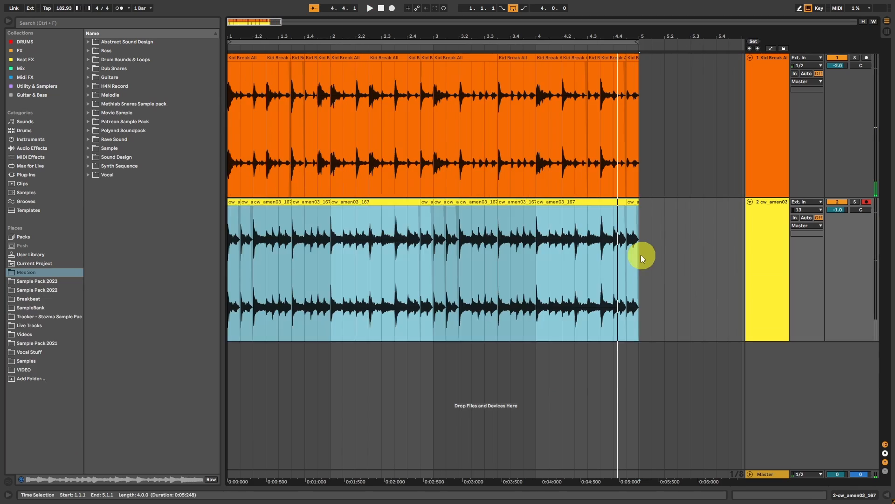
pyautogui.moveTo(641, 255); pyautogui.dragTo(59, 10)
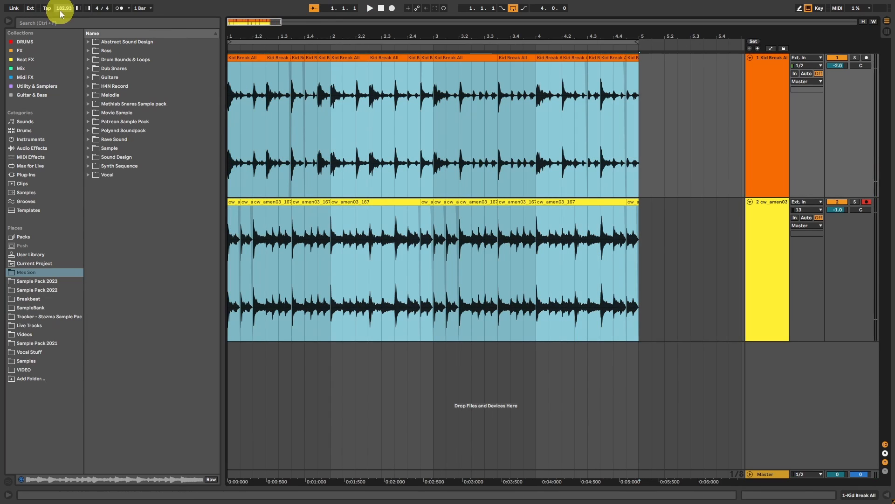
# Step: Duplicate the four-bar pattern over bars 5 to 8 and copy the sixteenth-note amen slice from 6.1.1 to 6.2.1
pyautogui.hotkey('ctrl', 'd')
pyautogui.moveTo(284, 20)
pyautogui.mouseDown()
pyautogui.moveTo(256, 21)
pyautogui.moveTo(276, 23)
pyautogui.mouseUp()
pyautogui.click(329, 202)
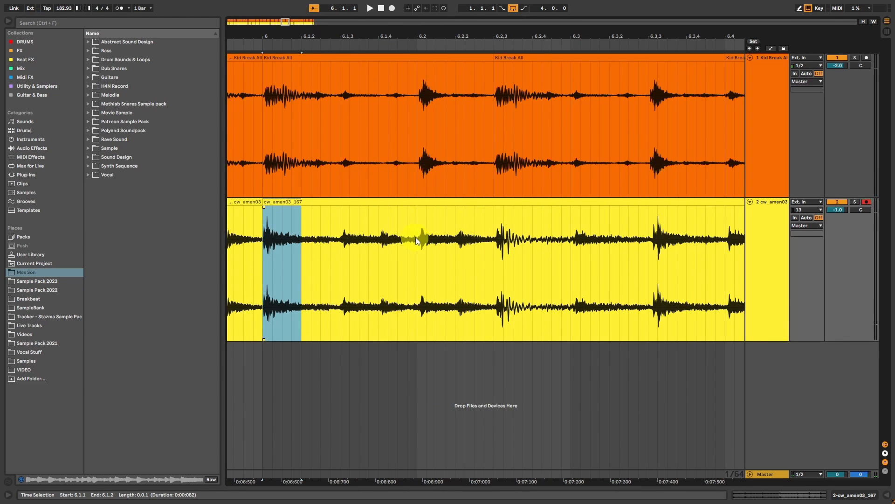
pyautogui.click(416, 237)
pyautogui.hotkey('ctrl', 'v')
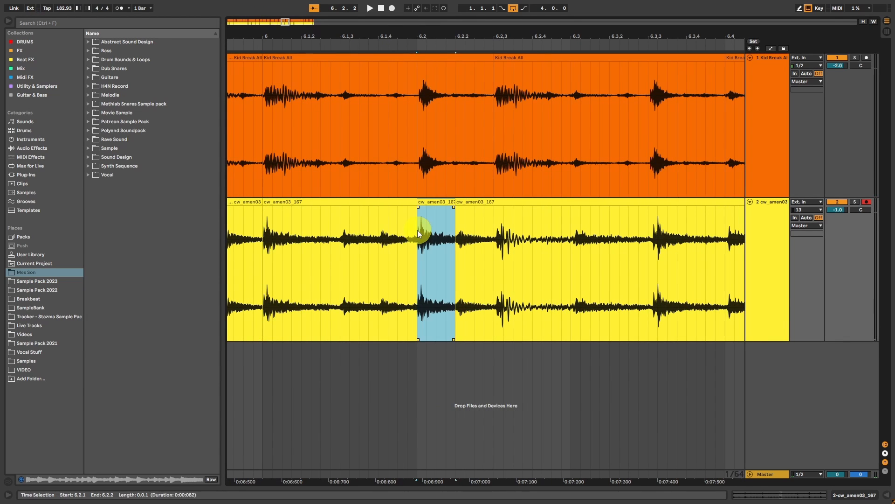
# Step: Transpose the amen slice at 6.2.1 to +2 st and repeat it in sixteenth steps through 6.4.1, raising the pitch progressively to +10 st
pyautogui.doubleClick(441, 204)
pyautogui.click(419, 176)
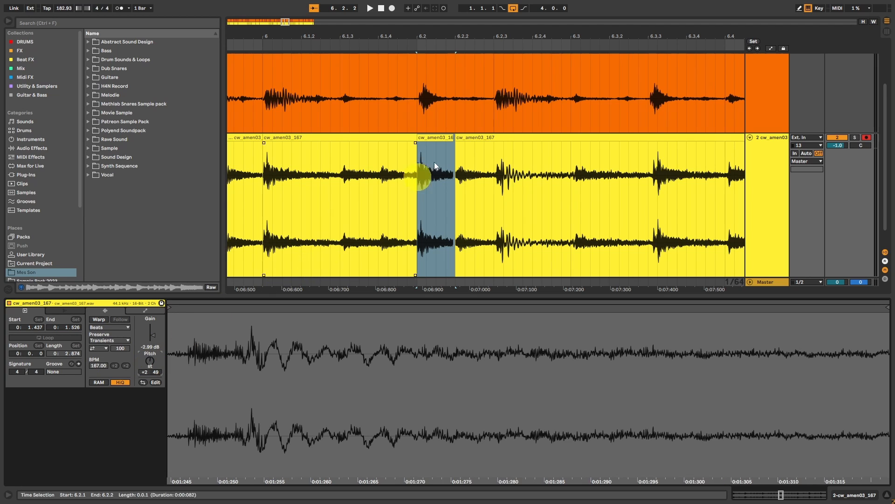
pyautogui.moveTo(453, 137); pyautogui.dragTo(456, 136)
pyautogui.hotkey('ctrl', 'd')
pyautogui.moveTo(150, 362); pyautogui.dragTo(150, 358)
pyautogui.hotkey('ctrl', 'd')
pyautogui.hotkey('ctrl', 'd')
pyautogui.moveTo(150, 361); pyautogui.dragTo(150, 358)
pyautogui.hotkey('ctrl', 'd')
pyautogui.moveTo(607, 137); pyautogui.dragTo(610, 137)
pyautogui.hotkey('ctrl', 'd')
pyautogui.moveTo(150, 361); pyautogui.dragTo(150, 358)
pyautogui.hotkey('ctrl', 'd')
pyautogui.hotkey('ctrl', 'd')
pyautogui.hotkey('ctrl', 'd')
# Step: Chop the amen slice at 6.4.1 into short overlapping fragments by repeatedly duplicating pieces of about 5 ms, stretching the hit towards 6.4.3
pyautogui.moveTo(289, 22)
pyautogui.mouseDown()
pyautogui.moveTo(316, 33)
pyautogui.moveTo(289, 24)
pyautogui.mouseUp()
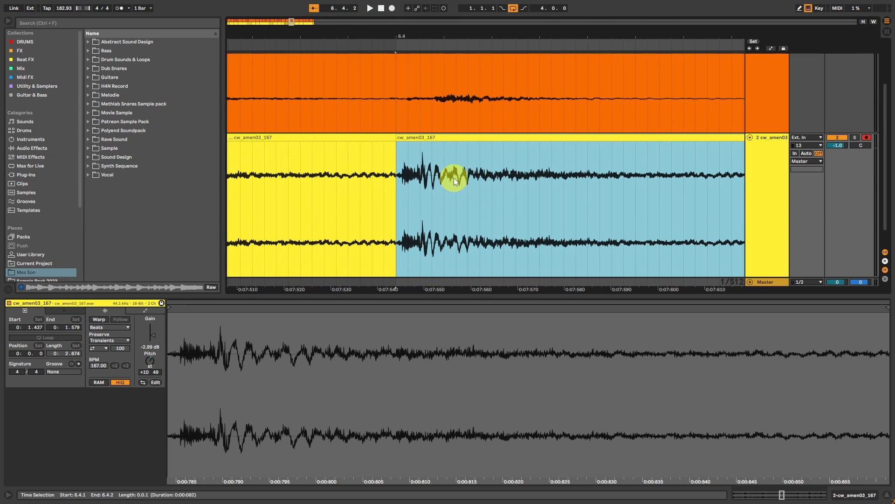
pyautogui.moveTo(422, 171); pyautogui.dragTo(444, 171)
pyautogui.hotkey('ctrl', 'd')
pyautogui.moveTo(466, 138); pyautogui.dragTo(491, 137)
pyautogui.hotkey('ctrl', 'd')
pyautogui.moveTo(469, 163); pyautogui.dragTo(540, 138)
pyautogui.moveTo(564, 161); pyautogui.dragTo(583, 161)
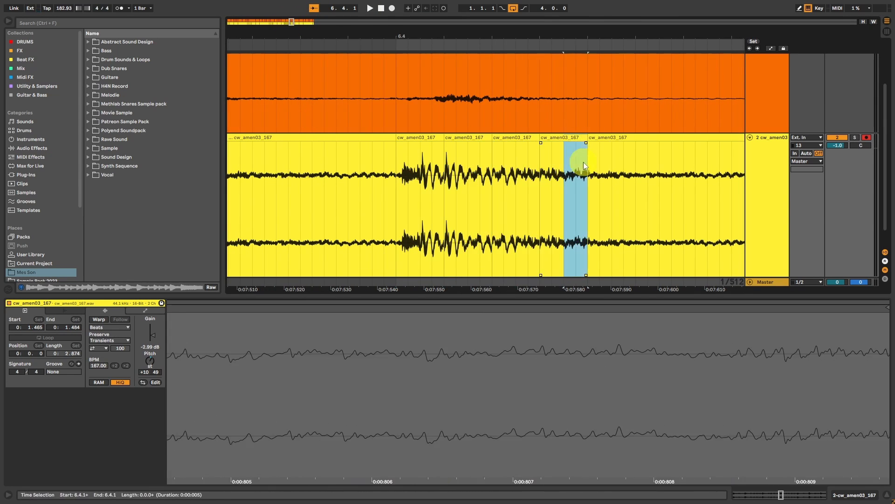
pyautogui.hotkey('ctrl', 'd')
pyautogui.moveTo(658, 139); pyautogui.dragTo(713, 162)
pyautogui.hotkey('ctrl', 'd')
pyautogui.hotkey('ctrl', 'd')
pyautogui.hotkey('ctrl', 'd')
pyautogui.moveTo(735, 139); pyautogui.dragTo(732, 161)
pyautogui.hotkey('ctrl', 'd')
pyautogui.moveTo(640, 140); pyautogui.dragTo(663, 142)
pyautogui.hotkey('ctrl', 'd')
pyautogui.moveTo(643, 162); pyautogui.dragTo(664, 142)
pyautogui.hotkey('ctrl', 'd')
pyautogui.moveTo(642, 164); pyautogui.dragTo(665, 163)
pyautogui.hotkey('ctrl', 'd')
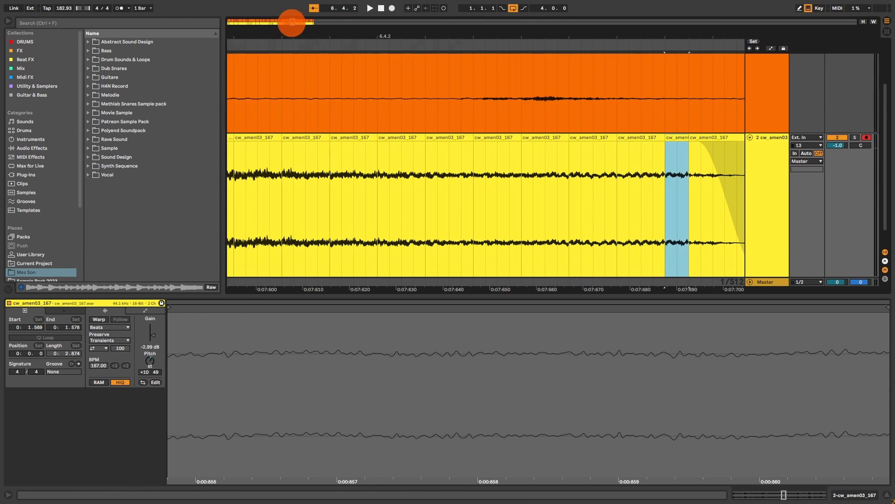
pyautogui.moveTo(293, 24); pyautogui.dragTo(294, 22)
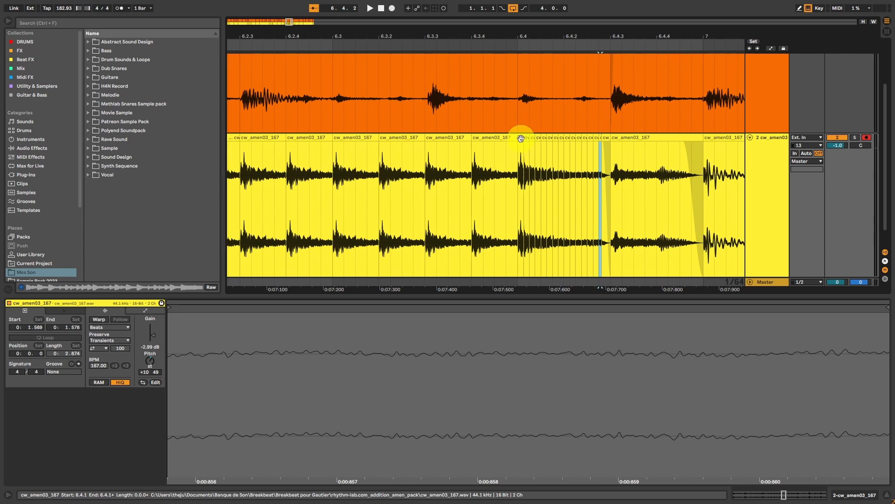
# Step: Audition the stretched amen fragments from 6.4.1 and consolidate the range 6.4.1 to 6.4.3 into one clip
pyautogui.click(521, 137)
pyautogui.press('space')
pyautogui.press('space')
pyautogui.moveTo(515, 170); pyautogui.dragTo(609, 164)
pyautogui.hotkey('ctrl', 'j')
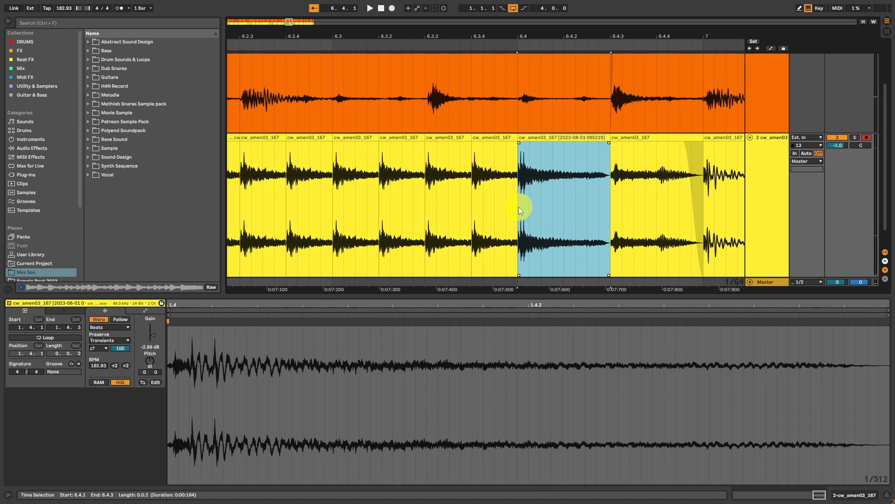
pyautogui.press('space')
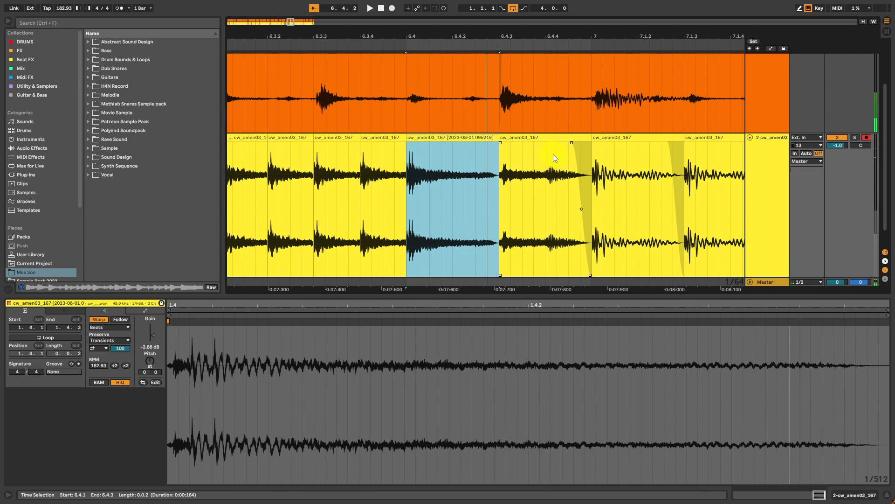
pyautogui.moveTo(290, 22); pyautogui.dragTo(290, 24)
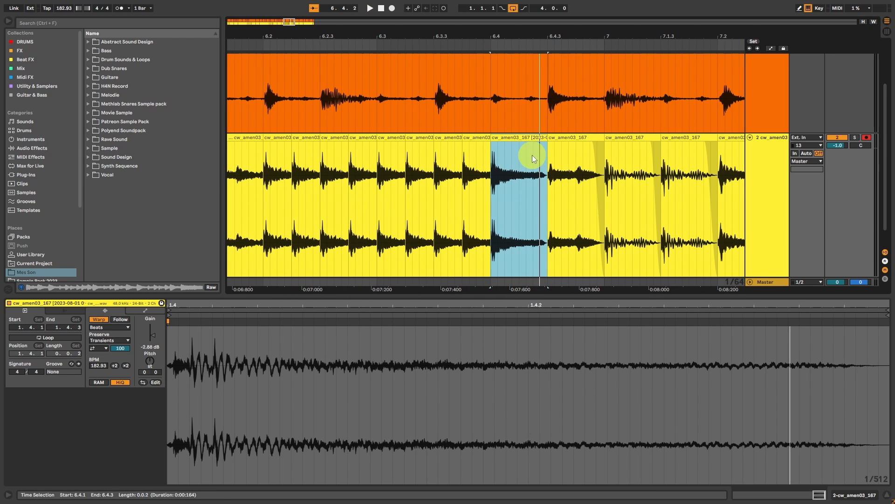
# Step: Turn off Warp for the consolidated amen clip, transpose it to -12 st and extend its end to bar 7
pyautogui.click(99, 320)
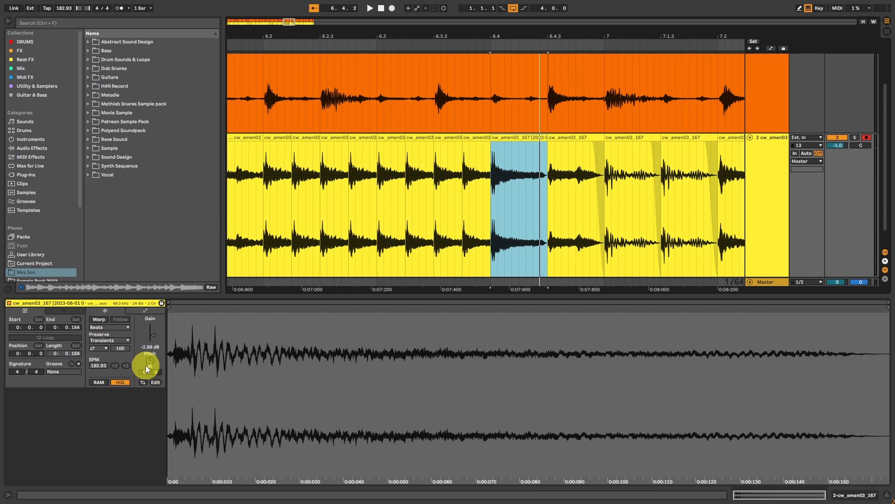
pyautogui.press('-')
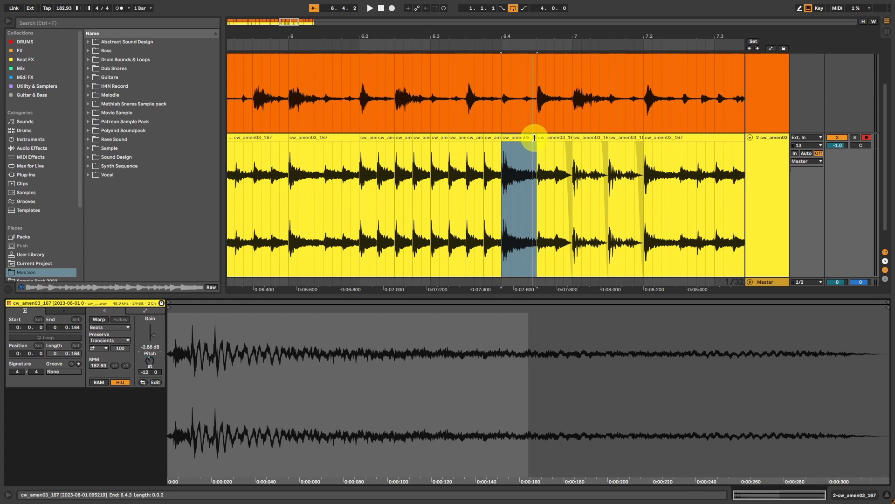
pyautogui.moveTo(536, 138); pyautogui.dragTo(571, 140)
# Step: Play the pitched amen roll from 6.2.1, and the second four-bar section from 5.1.1
pyautogui.click(365, 136)
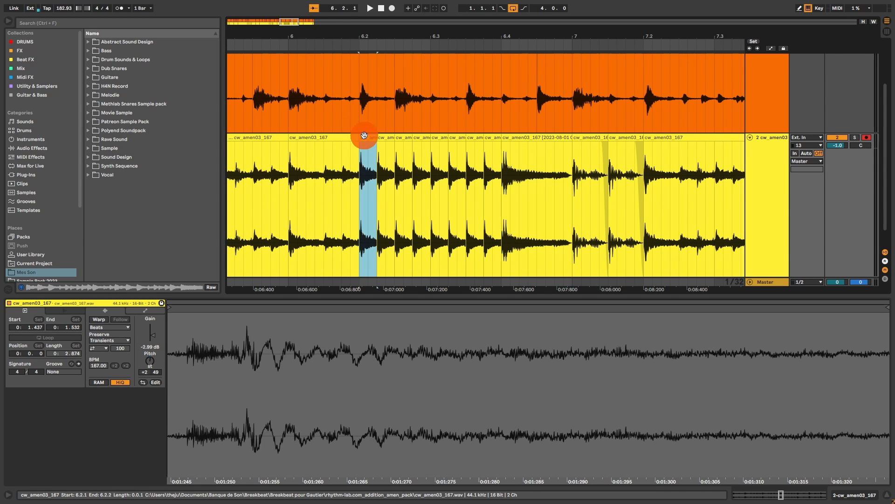
pyautogui.press('space')
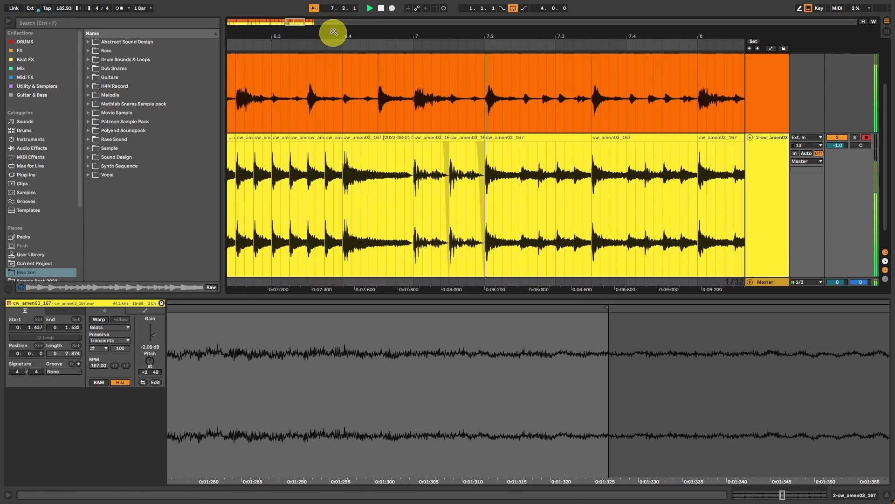
pyautogui.moveTo(299, 23); pyautogui.dragTo(296, 23)
pyautogui.click(428, 81)
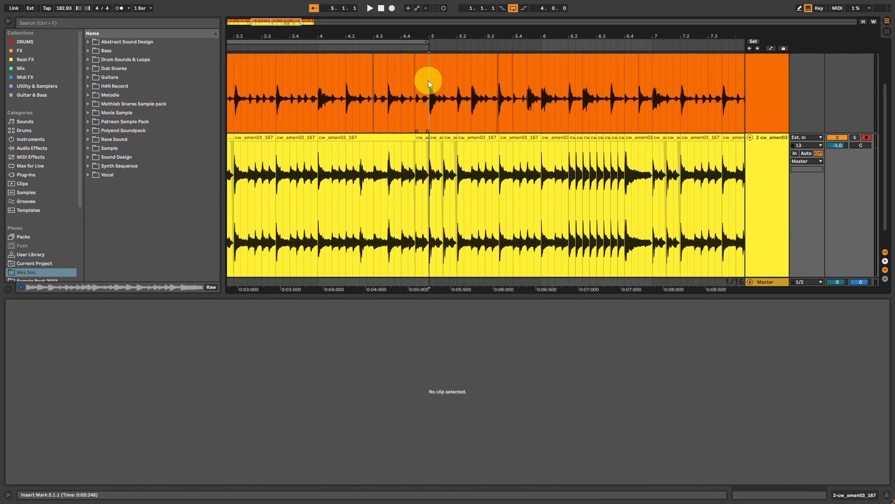
pyautogui.press('space')
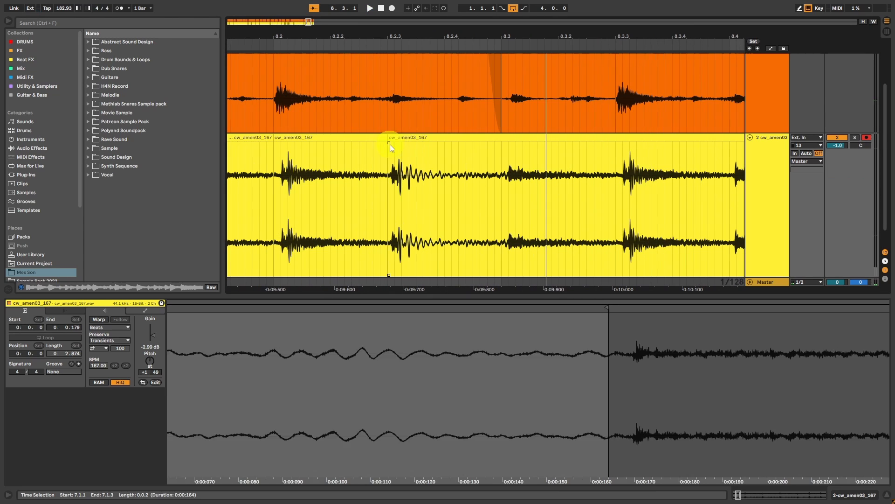
# Step: Fade out the amen clip ending at 8.2.3, repeat the 8.2.3 slice in sixteenth steps through 8.3.2 and audition the roll
pyautogui.click(390, 144)
pyautogui.click(382, 144)
pyautogui.moveTo(386, 144); pyautogui.dragTo(444, 164)
pyautogui.hotkey('ctrl', 'd')
pyautogui.hotkey('ctrl', 'd')
pyautogui.hotkey('ctrl', 'd')
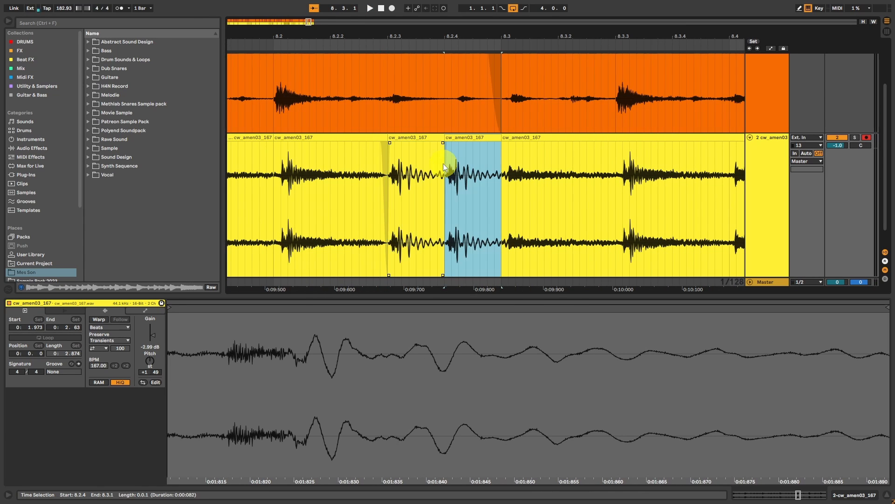
pyautogui.click(421, 135)
pyautogui.press('space')
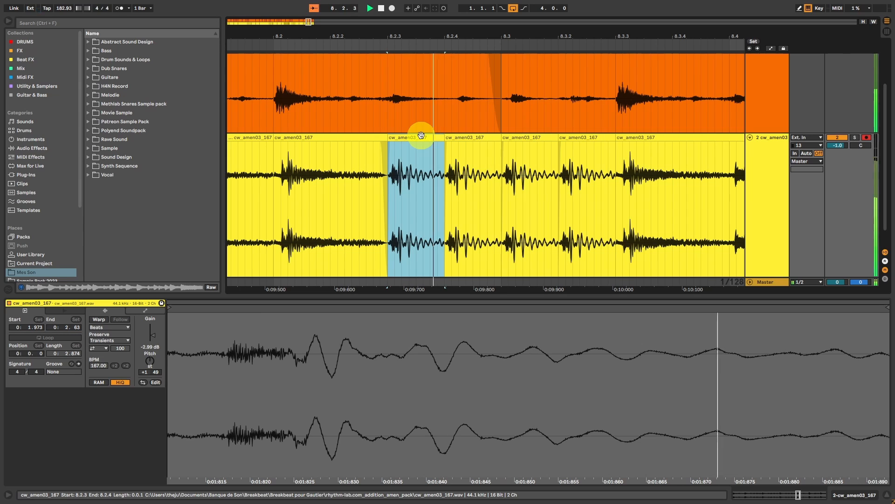
pyautogui.press('space')
pyautogui.click(552, 136)
pyautogui.moveTo(556, 137)
pyautogui.mouseDown()
pyautogui.moveTo(617, 141)
pyautogui.moveTo(597, 145)
pyautogui.mouseUp()
pyautogui.click(404, 136)
pyautogui.press('space')
pyautogui.press('space')
# Step: Split the amen track at 8.4.4 and 8.4.2 and add long fade-outs to the clips before the cuts
pyautogui.click(494, 148)
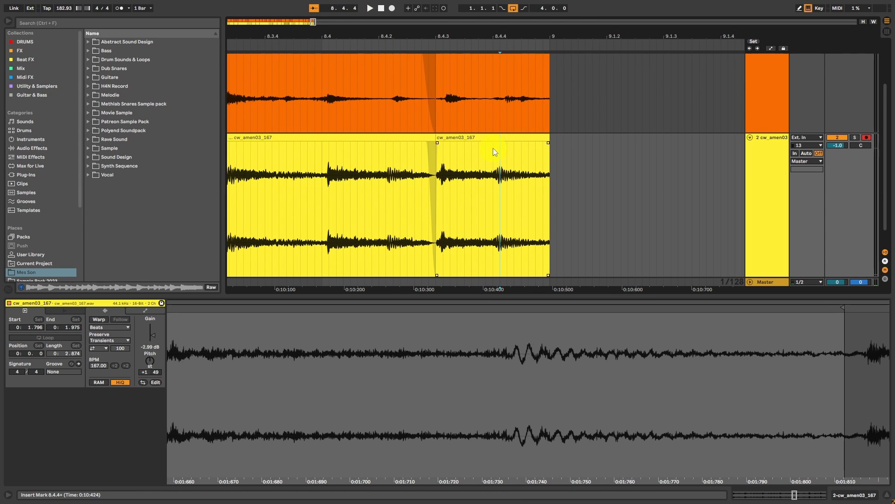
pyautogui.hotkey('ctrl', 'e')
pyautogui.moveTo(492, 144); pyautogui.dragTo(445, 148)
pyautogui.click(396, 144)
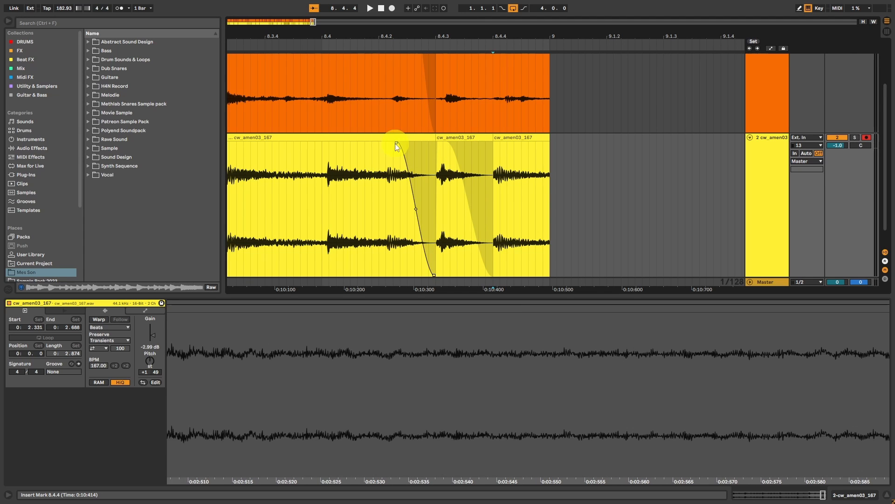
pyautogui.click(384, 145)
pyautogui.hotkey('ctrl', 'e')
pyautogui.moveTo(383, 143); pyautogui.dragTo(336, 144)
# Step: Split the Kid Break All track at 8.4.2 and 8.4.4 with matching fade-outs, and fade out the last amen clip
pyautogui.click(384, 88)
pyautogui.scroll(4, 383, 86)
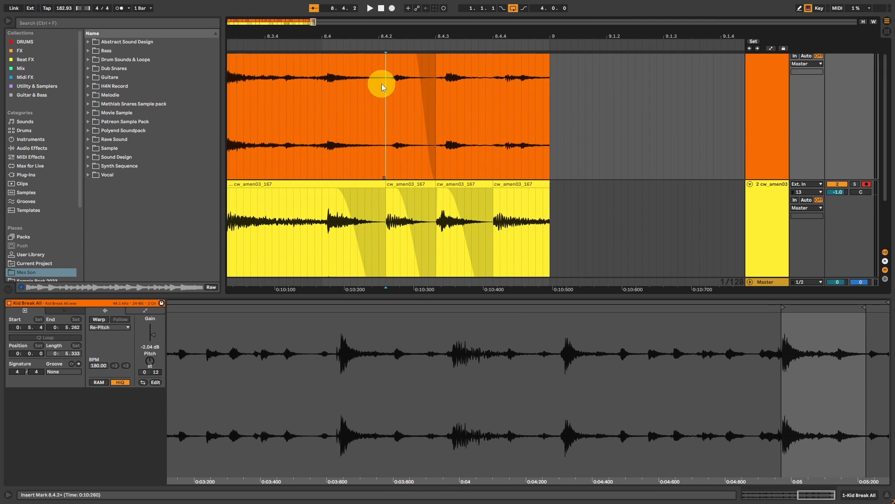
pyautogui.click(494, 88)
pyautogui.moveTo(548, 209); pyautogui.dragTo(501, 208)
# Step: Play both breaks from 5.1.1 to check the edited second section
pyautogui.press('Home')
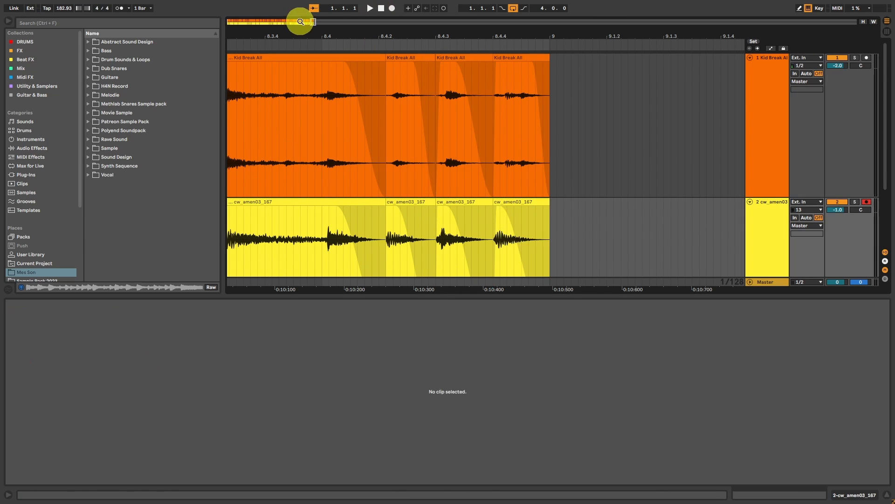
pyautogui.moveTo(313, 23); pyautogui.dragTo(313, 4)
pyautogui.click(315, 72)
pyautogui.press('space')
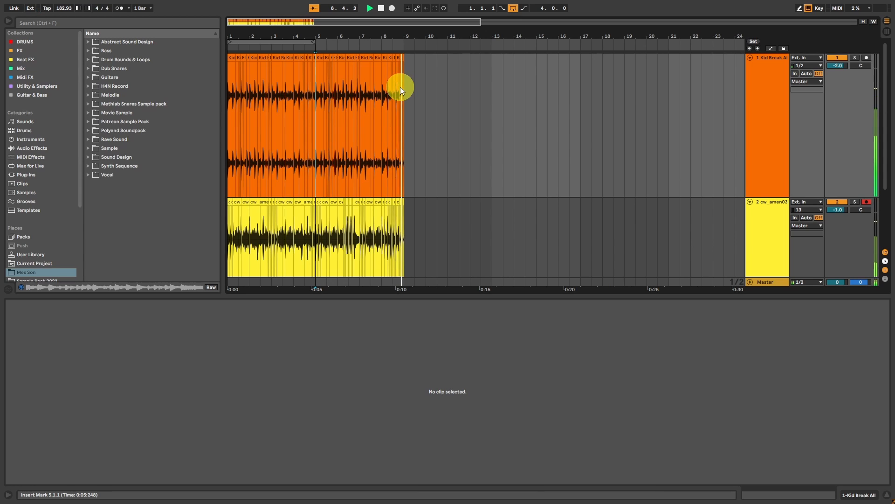
# Step: Duplicate both tracks' section from 5.1.1 to 9.1.1 over bars 9 to 12 and loop the copy
pyautogui.moveTo(319, 80); pyautogui.dragTo(405, 285)
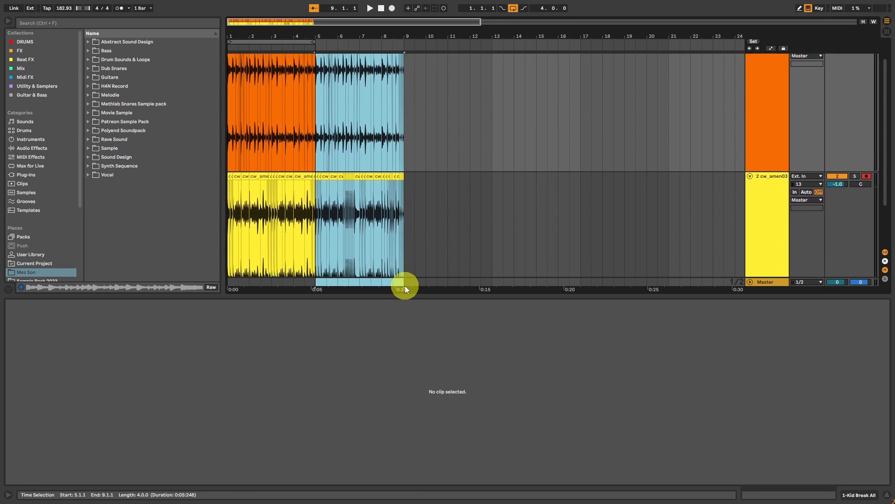
pyautogui.hotkey('ctrl', 'd')
pyautogui.hotkey('ctrl', 'l')
pyautogui.press('z')
pyautogui.moveTo(354, 20); pyautogui.dragTo(354, 20)
pyautogui.scroll(-3, 462, 157)
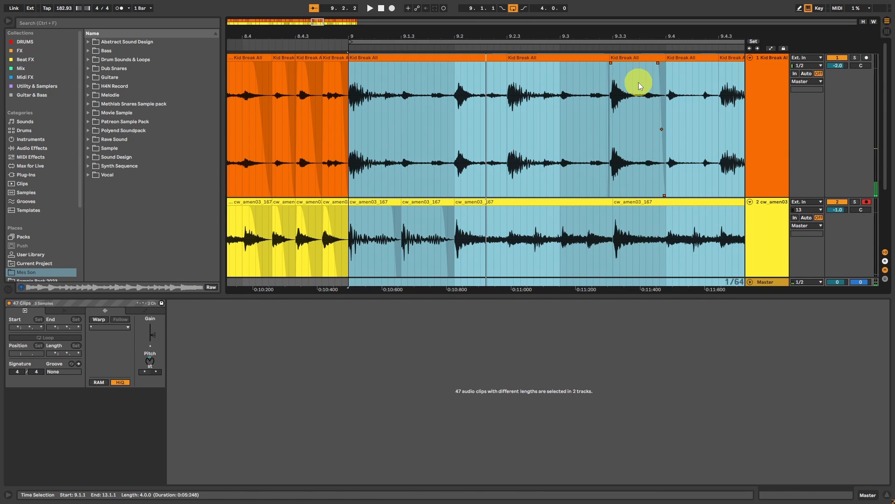
# Step: Copy the Kid Break All slice from 9.3.3 to 9.2.2 and move the copy's sample start to 0:0.990
pyautogui.click(640, 82)
pyautogui.moveTo(640, 82); pyautogui.dragTo(612, 85)
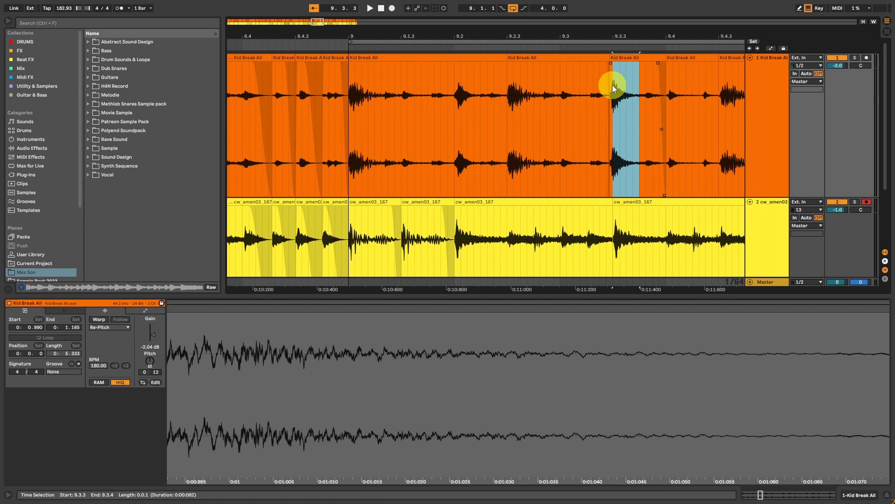
pyautogui.click(483, 85)
pyautogui.hotkey('ctrl', 'v')
pyautogui.moveTo(260, 390); pyautogui.dragTo(374, 395)
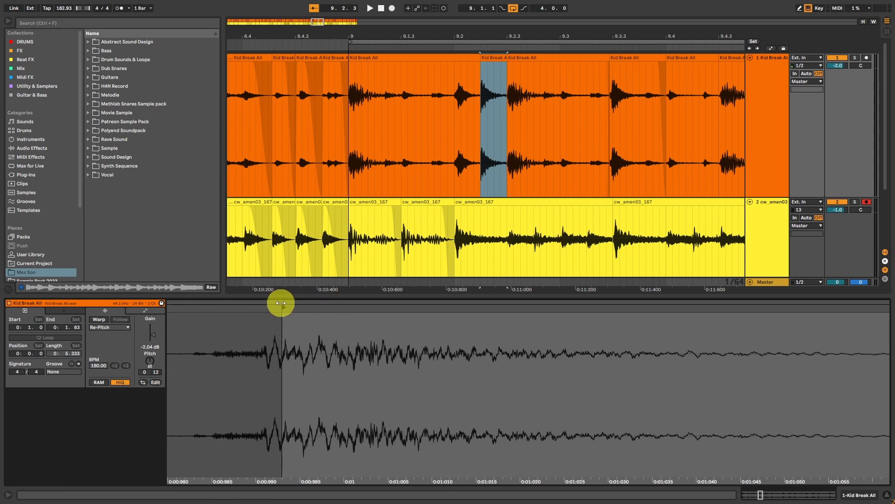
pyautogui.moveTo(287, 305); pyautogui.dragTo(192, 309)
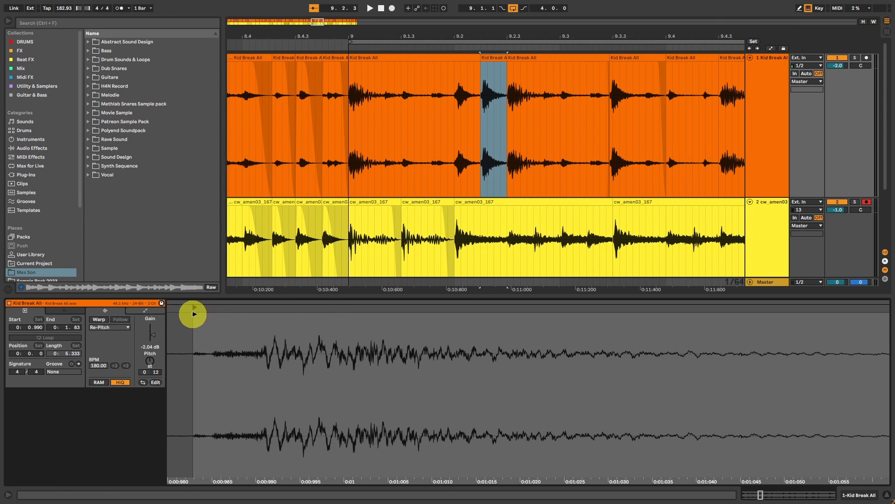
# Step: Play the third section from 9.1.1 to check the added Kid Break All slice
pyautogui.click(403, 55)
pyautogui.press('space')
pyautogui.click(491, 63)
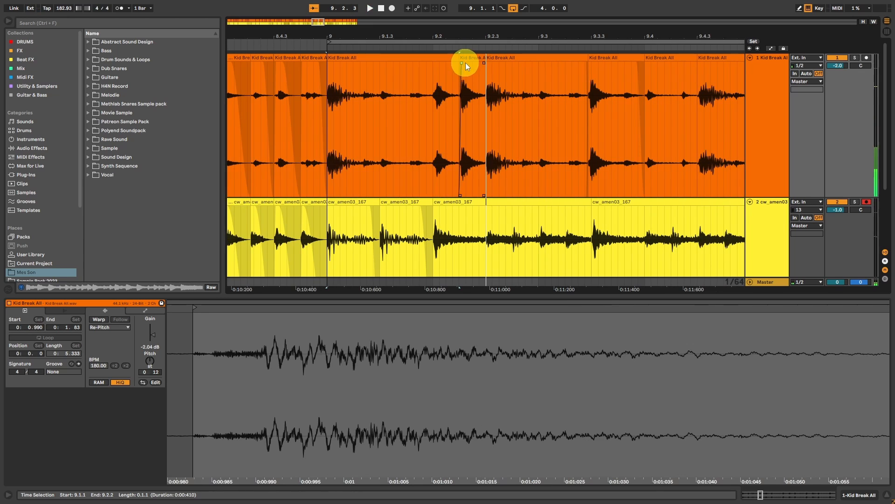
pyautogui.click(443, 57)
pyautogui.moveTo(316, 21); pyautogui.dragTo(319, 24)
# Step: Copy the stretched, pitched-down amen clip from 10.4.1 to 9.3.3 and audition the section from 9.1.1
pyautogui.click(597, 201)
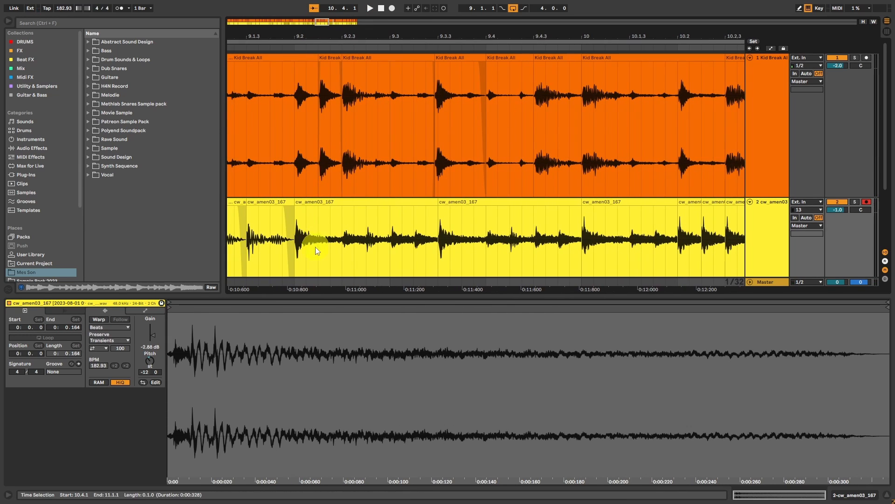
pyautogui.click(245, 202)
pyautogui.press('space')
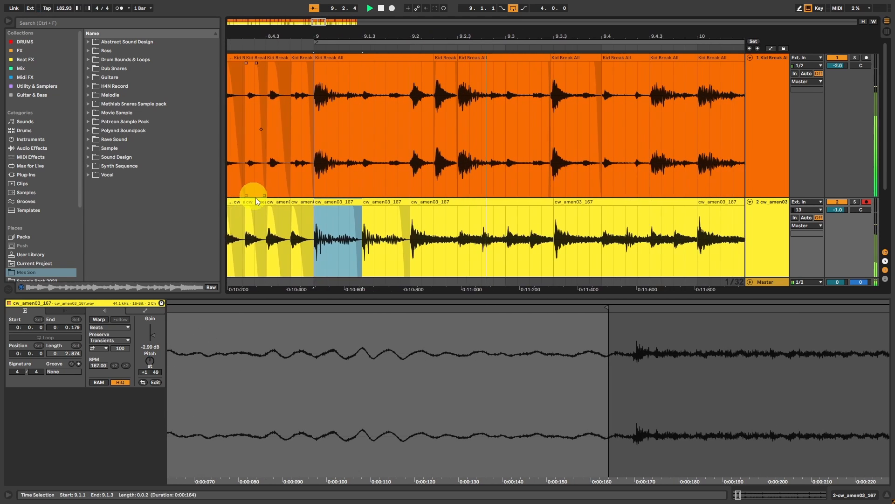
pyautogui.press('space')
pyautogui.click(495, 234)
pyautogui.hotkey('ctrl', 'v')
pyautogui.press('space')
pyautogui.press('space')
# Step: Place copies of the stretched amen clip at 10.1.1, 10.2.3, 10.3.1 and 10.3.3, with the first at -15 st and the last at -17 st
pyautogui.click(515, 227)
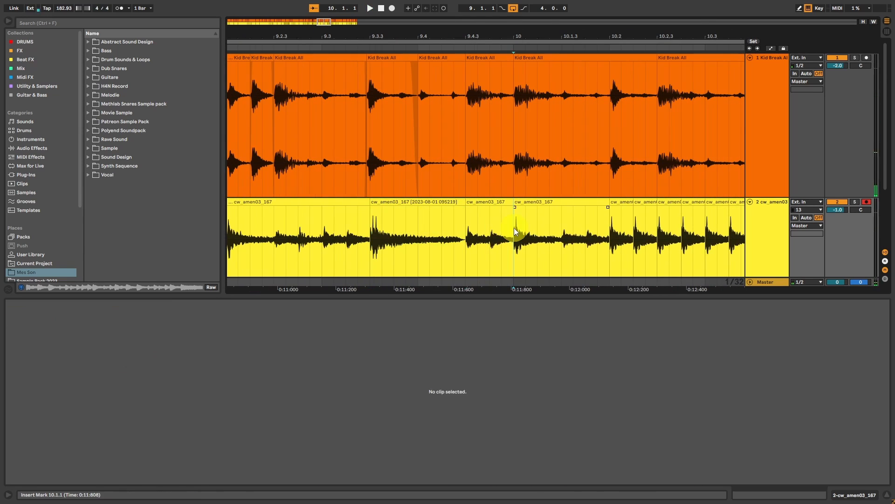
pyautogui.hotkey('ctrl', 'v')
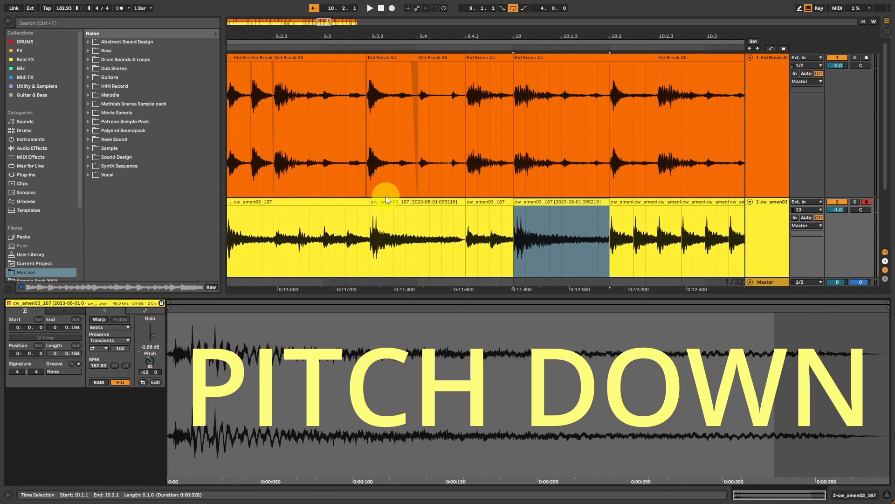
pyautogui.click(386, 201)
pyautogui.press('space')
pyautogui.moveTo(149, 361); pyautogui.dragTo(148, 365)
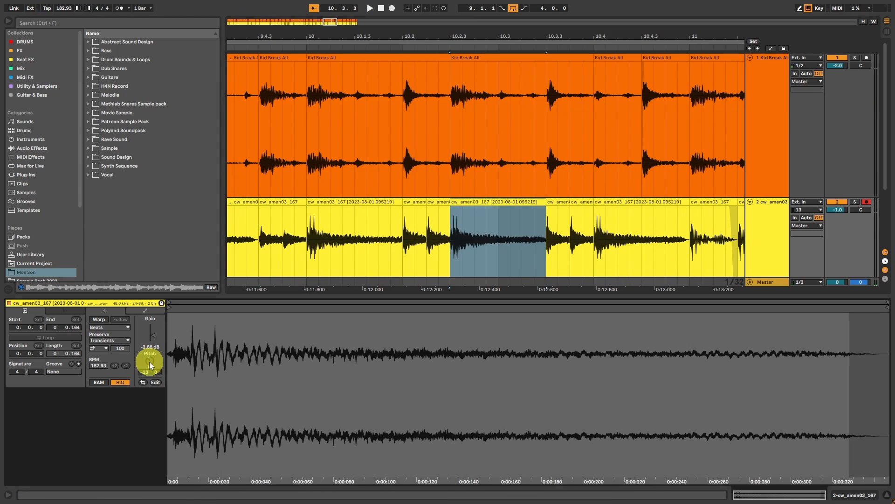
pyautogui.hotkey('ctrl', 'd')
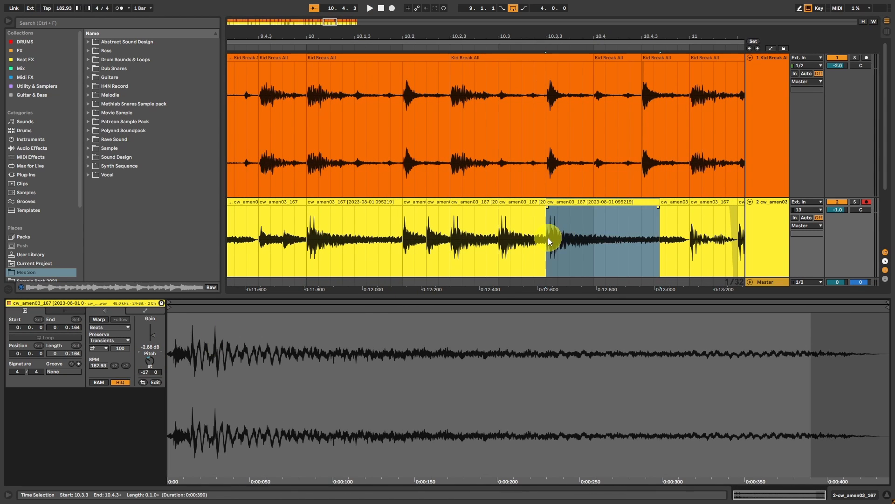
# Step: Fill 10.4.2 to 11.1.1 with a reversed copy of the amen clip from 10.3.3, crossfaded where the two clips meet
pyautogui.moveTo(547, 236); pyautogui.dragTo(617, 231)
pyautogui.hotkey('ctrl', 'd')
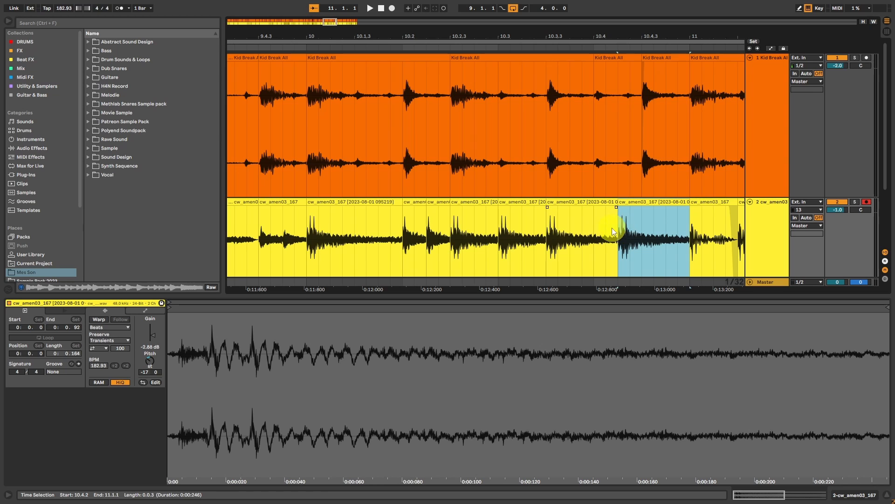
pyautogui.moveTo(546, 230); pyautogui.dragTo(627, 231)
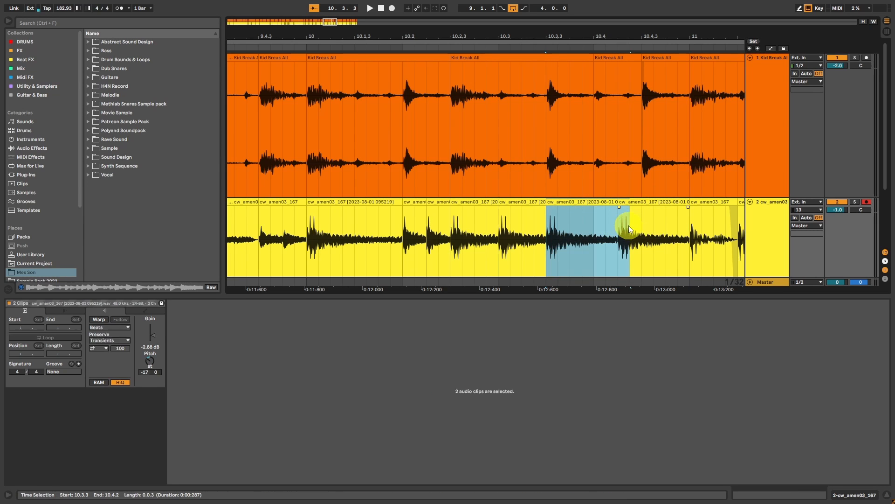
pyautogui.click(649, 199)
pyautogui.click(648, 202)
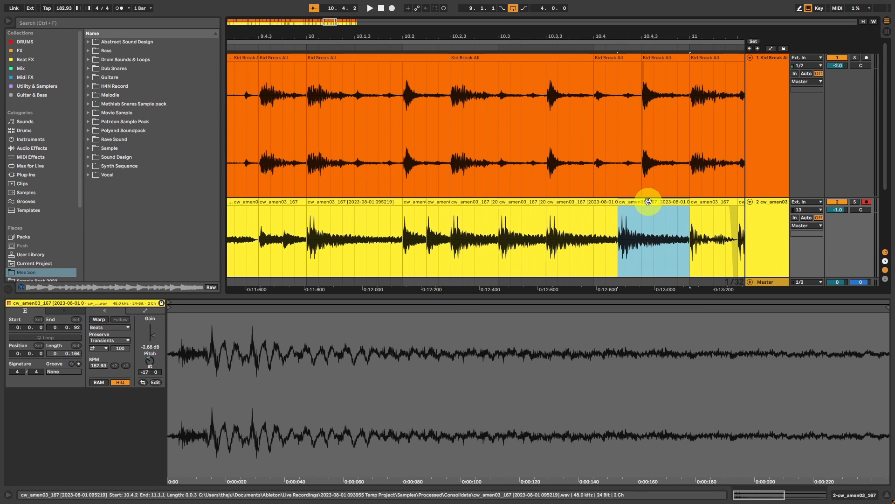
pyautogui.click(143, 382)
pyautogui.click(624, 214)
pyautogui.moveTo(614, 206); pyautogui.dragTo(623, 205)
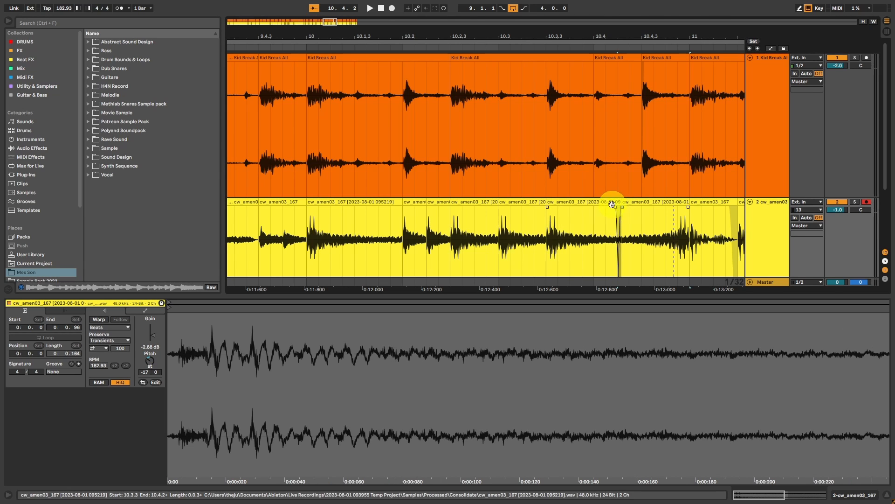
pyautogui.click(579, 198)
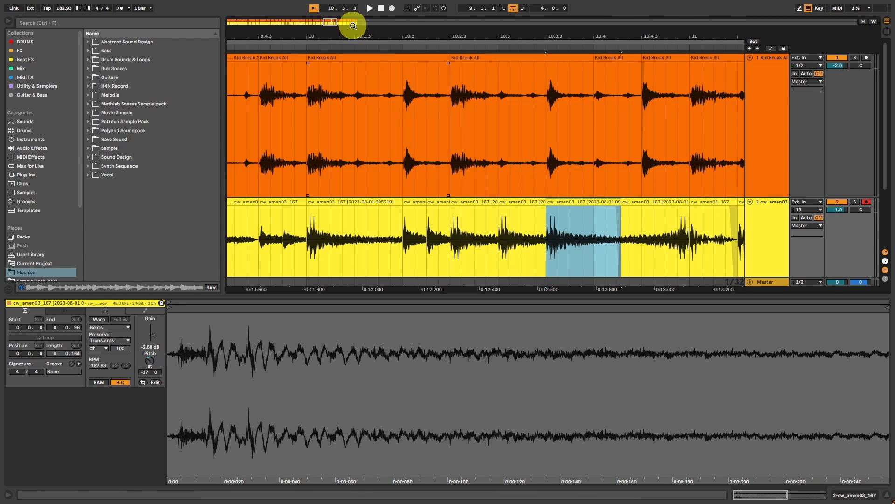
# Step: Delete the Kid Break All slice at 10.4.3, fade out the slice before it and audition the result
pyautogui.click(670, 59)
pyautogui.press('Delete')
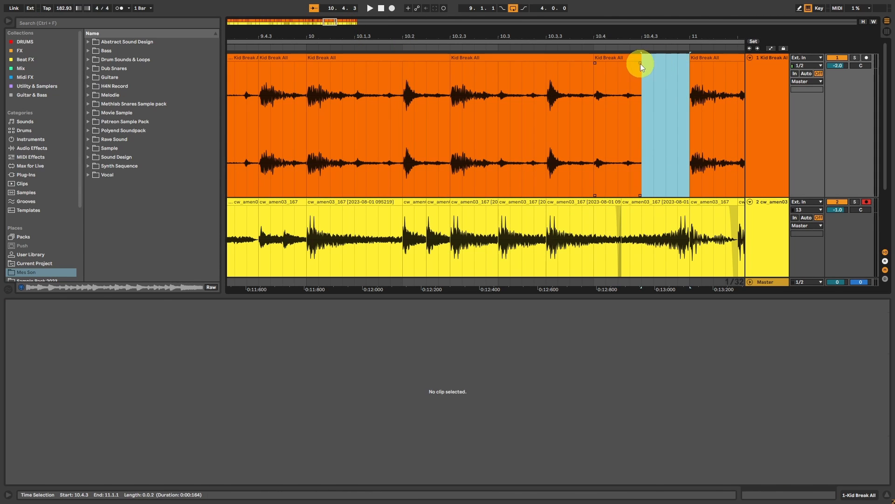
pyautogui.moveTo(641, 67); pyautogui.dragTo(614, 64)
pyautogui.moveTo(314, 20); pyautogui.dragTo(328, 21)
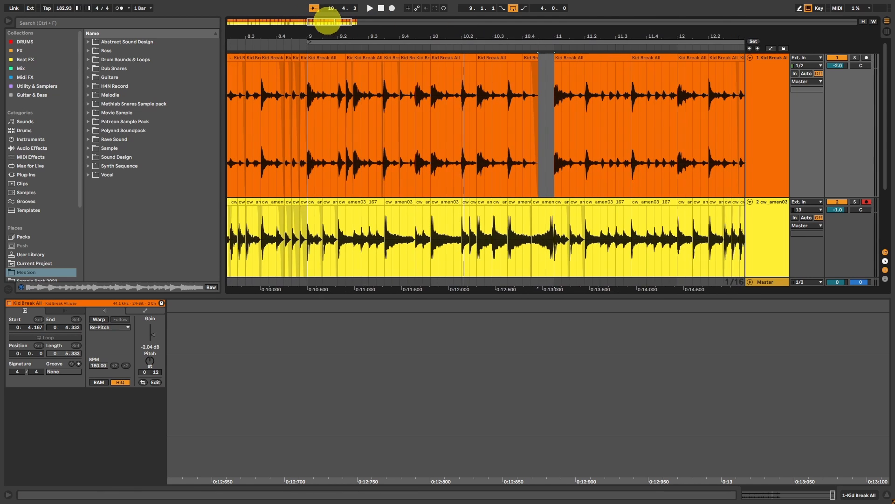
pyautogui.click(330, 58)
pyautogui.press('space')
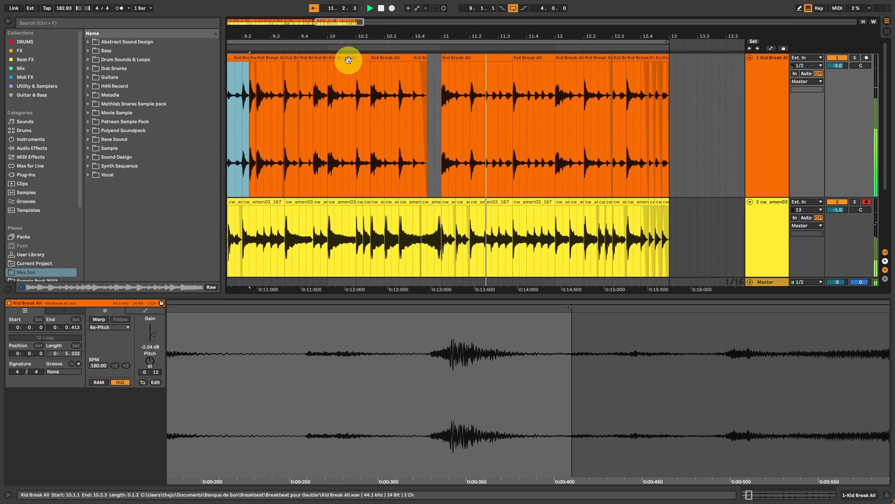
# Step: Duplicate the half-beat starting at 11.1.1 three times in a row on both tracks and audition the repeats
pyautogui.click(369, 77)
pyautogui.moveTo(394, 85); pyautogui.dragTo(410, 199)
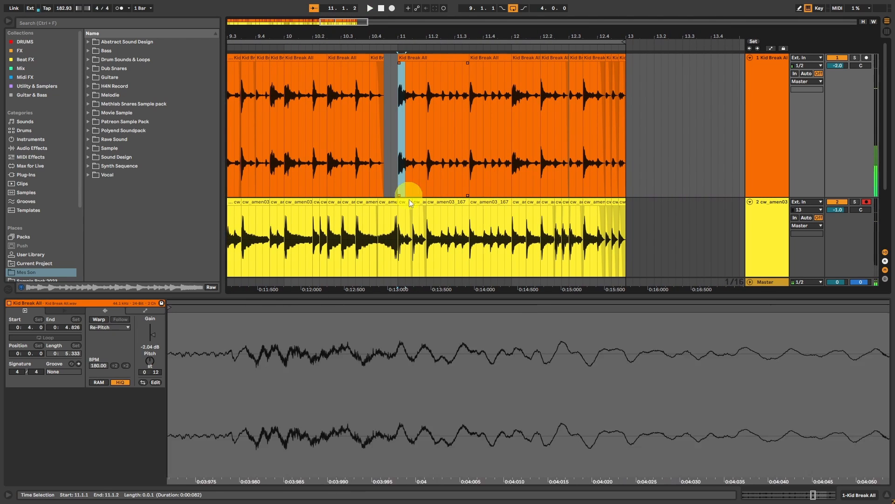
pyautogui.hotkey('ctrl', 'd')
pyautogui.hotkey('ctrl', 'd')
pyautogui.hotkey('ctrl', 'd')
pyautogui.click(405, 57)
pyautogui.press('space')
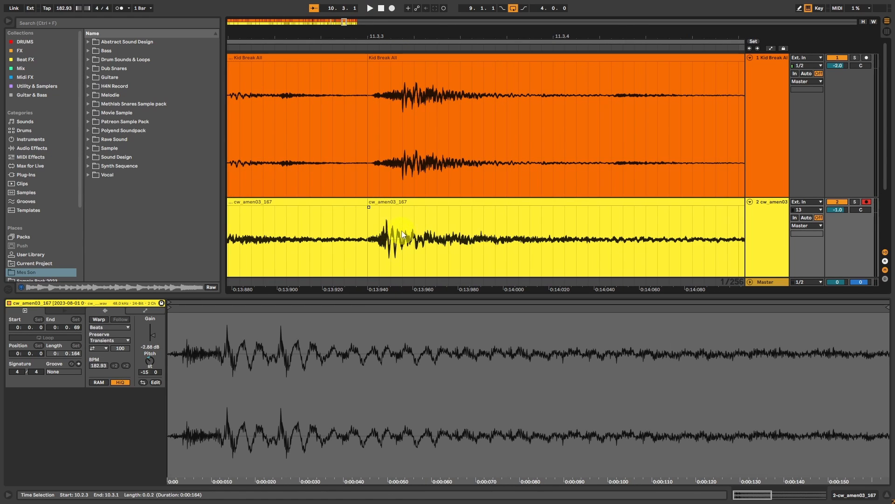
# Step: Cut the amen hit at 11.3.3 into tiny slices that stretch it out to 11.4.2, and play the result
pyautogui.moveTo(401, 231); pyautogui.dragTo(413, 230)
pyautogui.hotkey('ctrl', 'e')
pyautogui.click(399, 202)
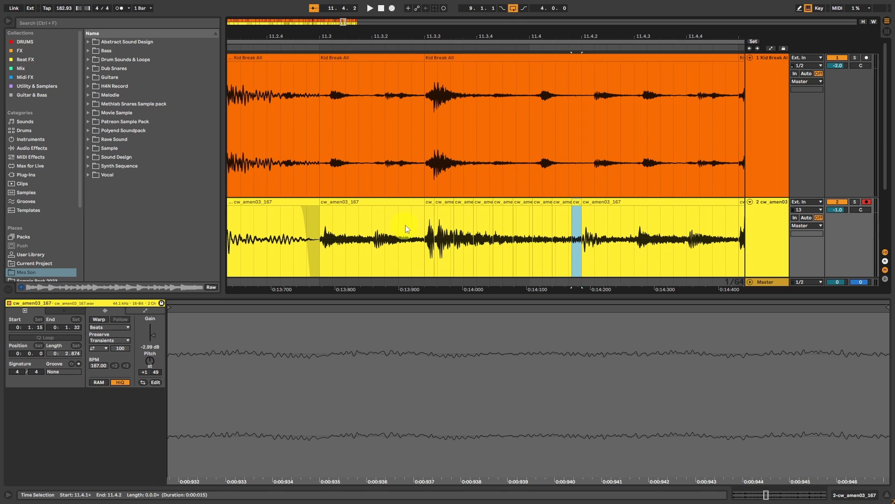
pyautogui.click(423, 229)
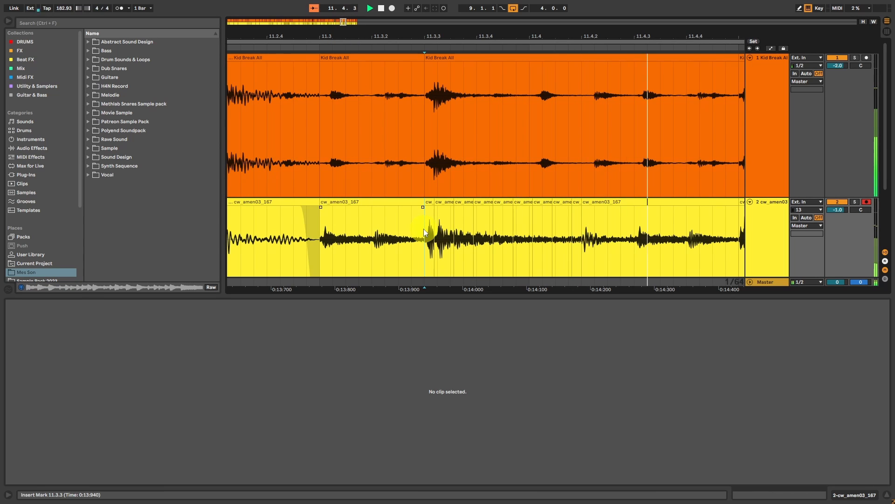
# Step: Crossfade the joins between the tiny amen slices following 11.3.3 and audition the smoothed hit
pyautogui.moveTo(344, 22); pyautogui.dragTo(376, 208)
pyautogui.moveTo(517, 207); pyautogui.dragTo(490, 207)
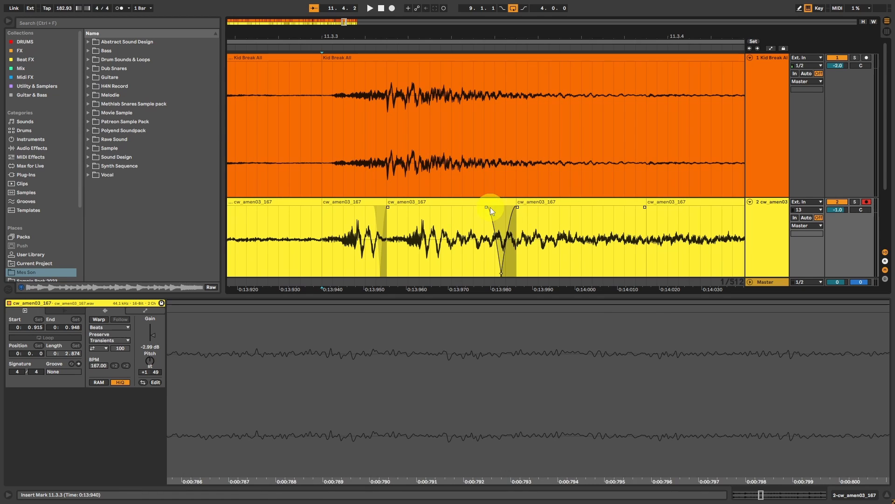
pyautogui.moveTo(648, 207); pyautogui.dragTo(628, 206)
pyautogui.moveTo(345, 23); pyautogui.dragTo(412, 187)
pyautogui.moveTo(505, 208); pyautogui.dragTo(483, 208)
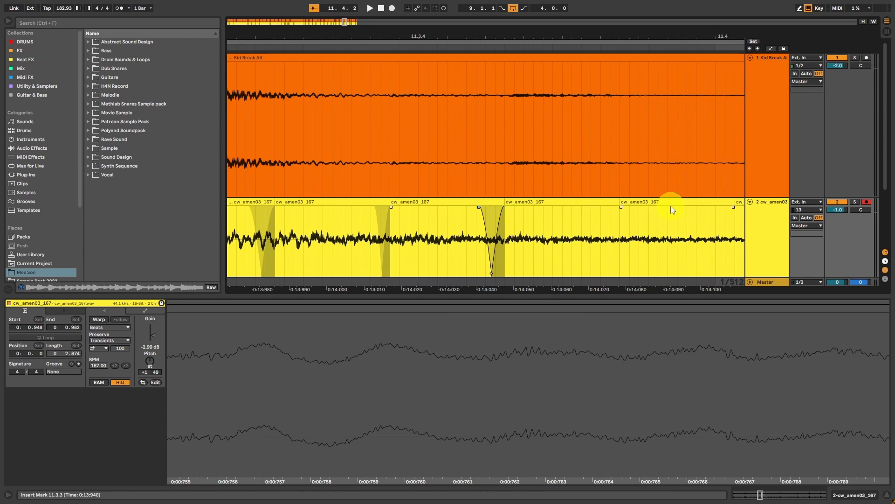
pyautogui.moveTo(621, 207); pyautogui.dragTo(606, 207)
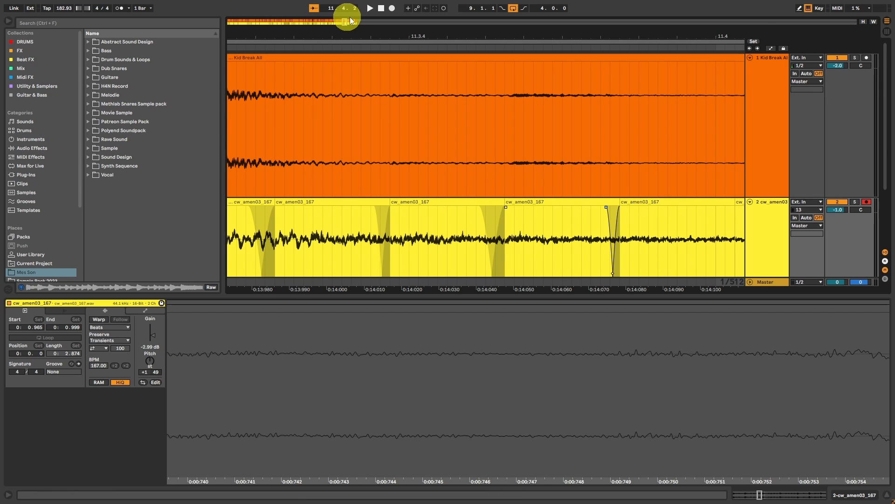
pyautogui.moveTo(345, 21); pyautogui.dragTo(392, 54)
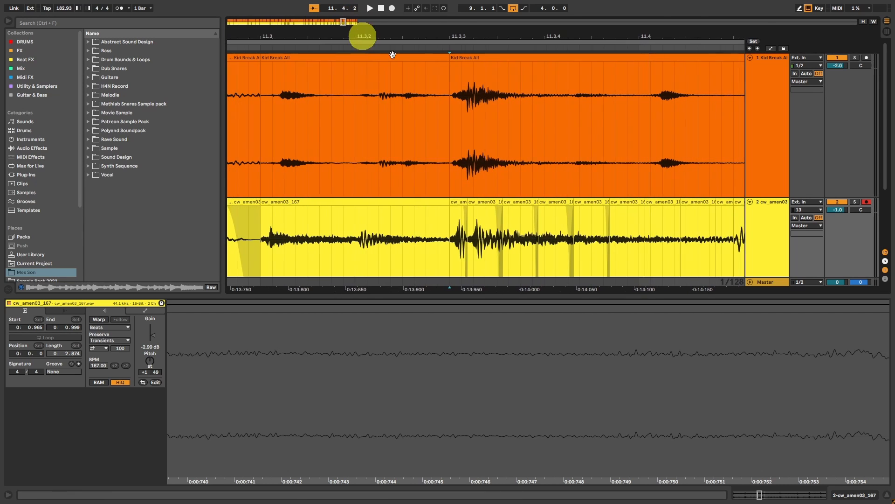
pyautogui.click(452, 201)
pyautogui.press('space')
pyautogui.press('space')
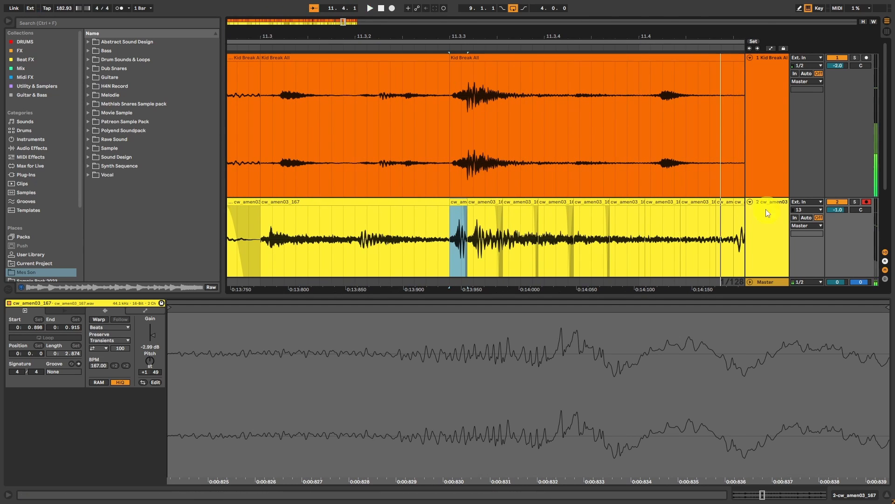
# Step: Consolidate the nine amen slices from 11.3.3 to 11.4.2 into one clip, with Warp off and pitch at -6 st
pyautogui.keyDown('shift'); pyautogui.click(734, 202); pyautogui.keyUp('shift')
pyautogui.click(724, 203)
pyautogui.doubleClick(724, 204)
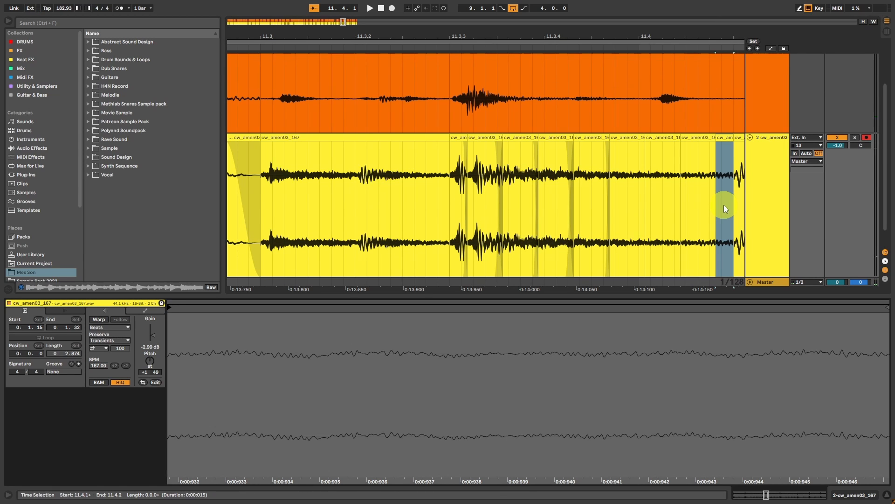
pyautogui.keyDown('shift'); pyautogui.click(455, 138); pyautogui.keyUp('shift')
pyautogui.hotkey('ctrl', 'j')
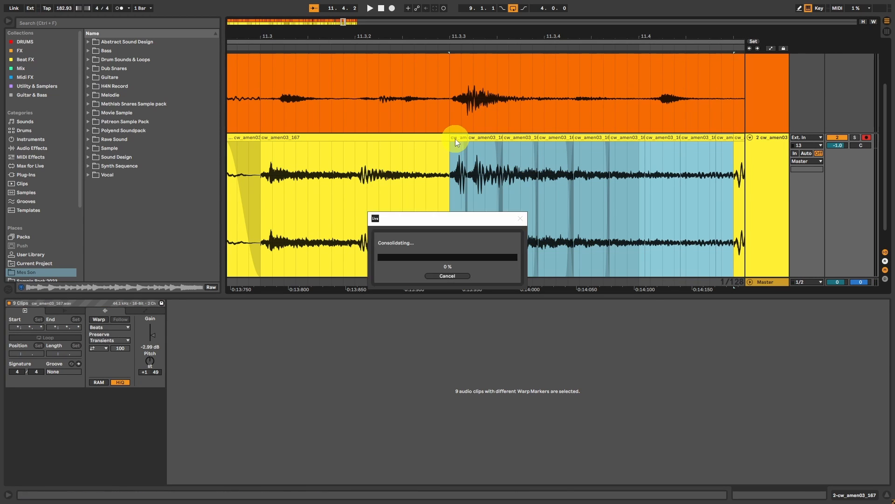
pyautogui.click(152, 361)
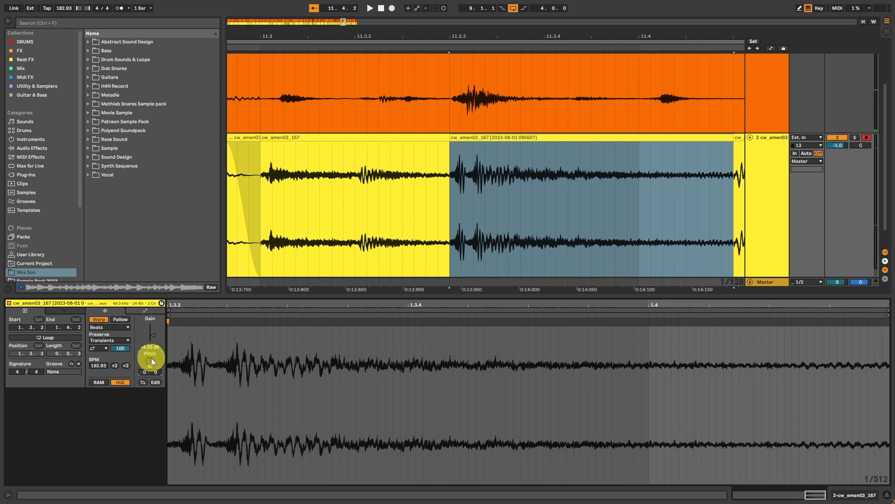
pyautogui.click(99, 320)
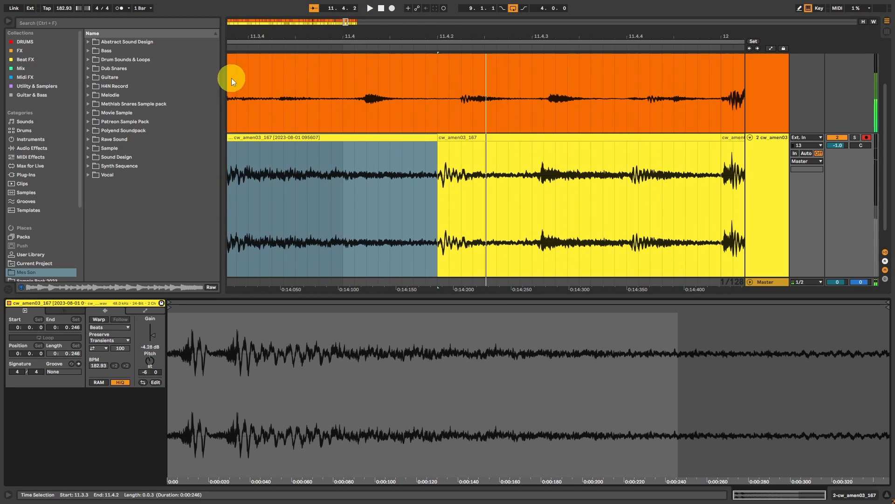
pyautogui.moveTo(345, 23); pyautogui.dragTo(345, 23)
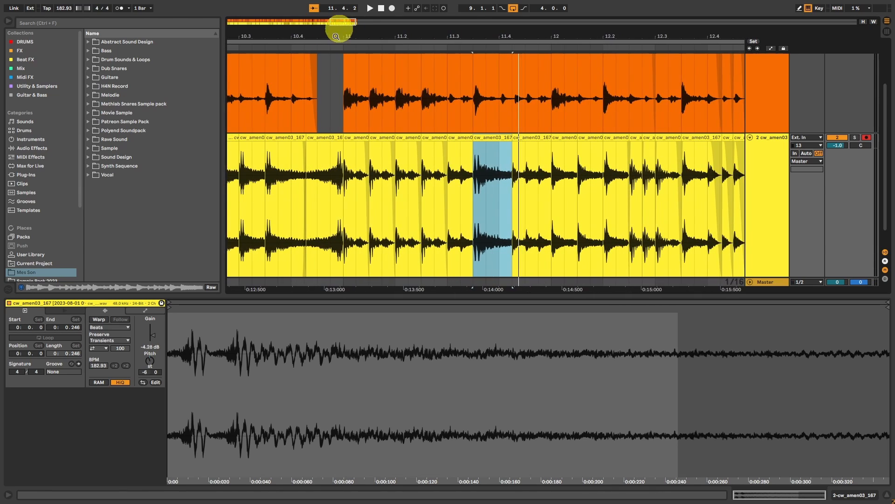
# Step: Place copies of the consolidated amen clip at 12.1.1, 12.1.3, 12.3.3 and 12.4.1, with the last at -9 st
pyautogui.click(356, 138)
pyautogui.press('space')
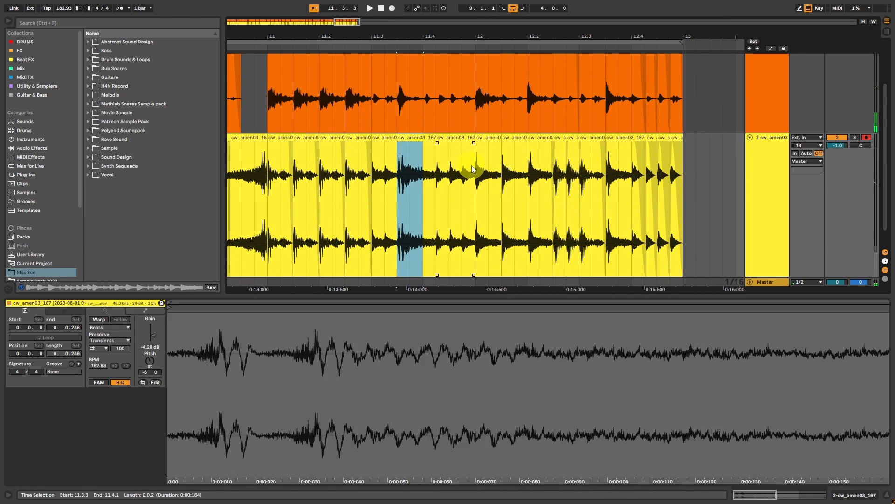
pyautogui.click(474, 166)
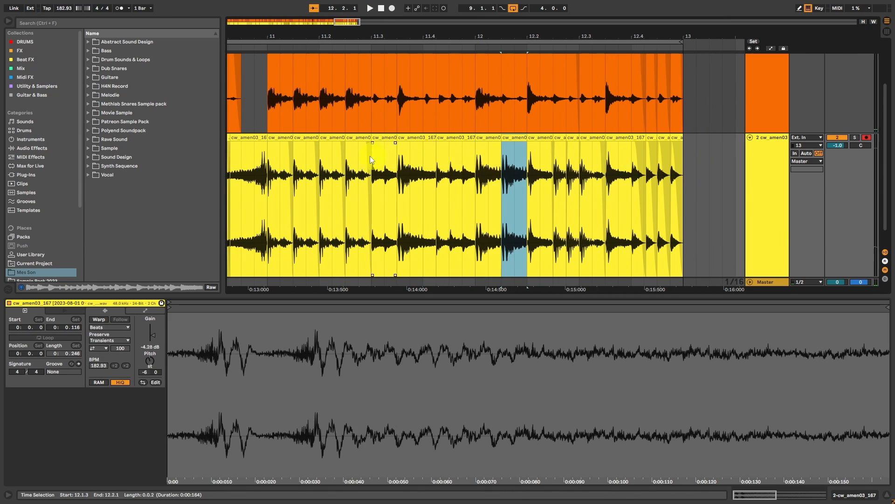
pyautogui.click(288, 136)
pyautogui.press('space')
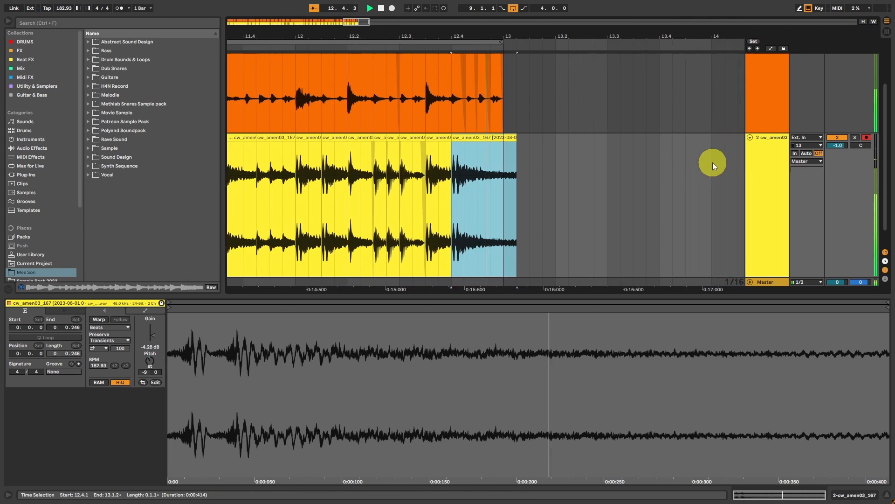
# Step: Play through the third section and delete the tail of the last amen clip beyond 13.1.1
pyautogui.press('space')
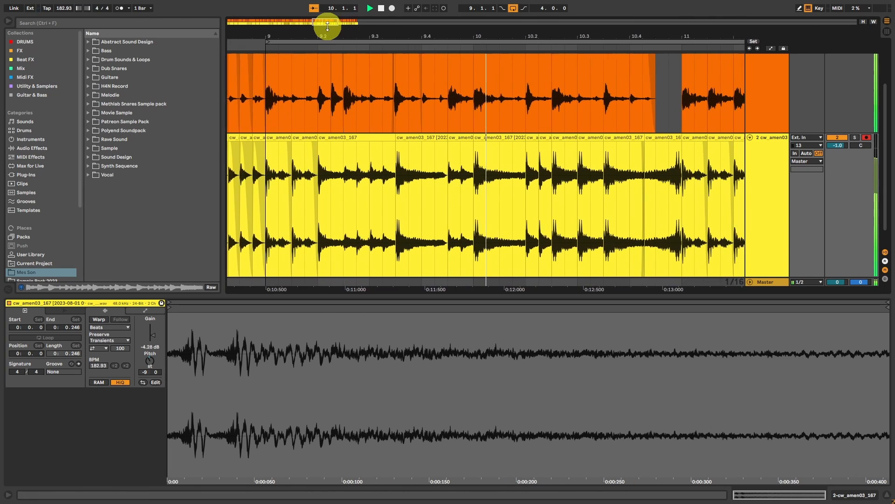
pyautogui.moveTo(329, 22); pyautogui.dragTo(330, 23)
pyautogui.press('space')
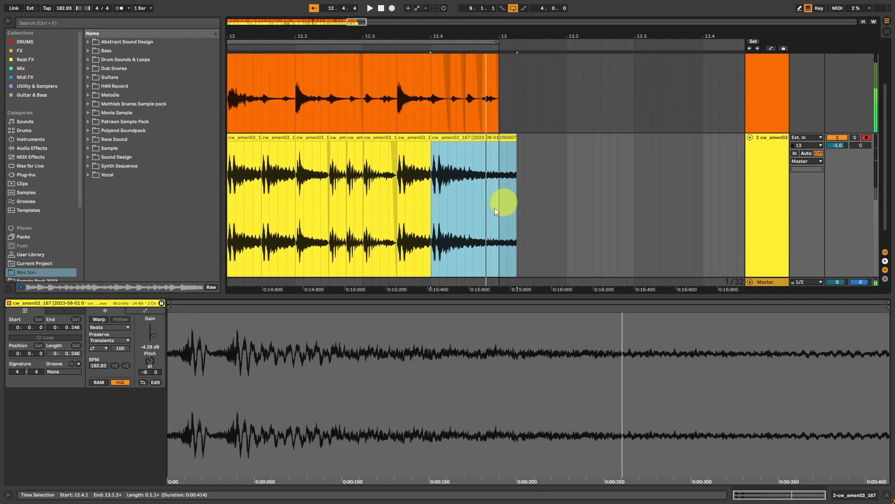
pyautogui.moveTo(502, 183); pyautogui.dragTo(545, 158)
pyautogui.press('Delete')
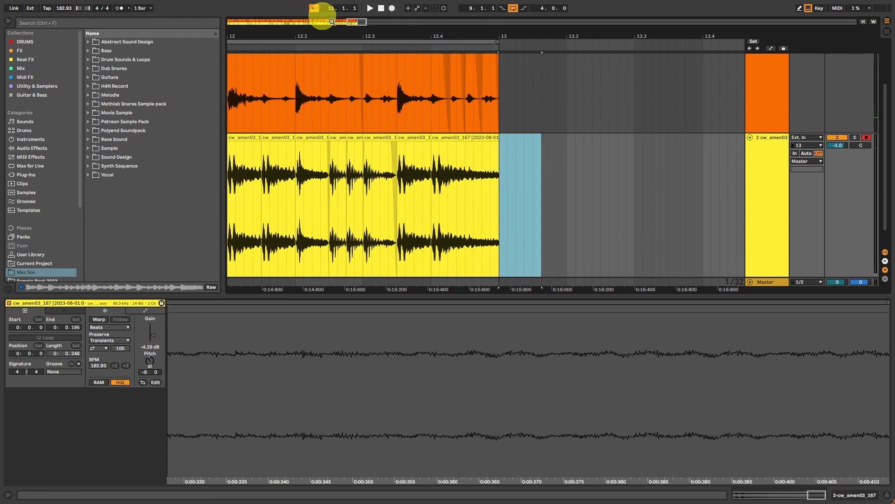
# Step: Duplicate both tracks' section from 9.1.1 to 13.1.1 so the copy starts at 13.1.1
pyautogui.moveTo(331, 21); pyautogui.dragTo(357, 21)
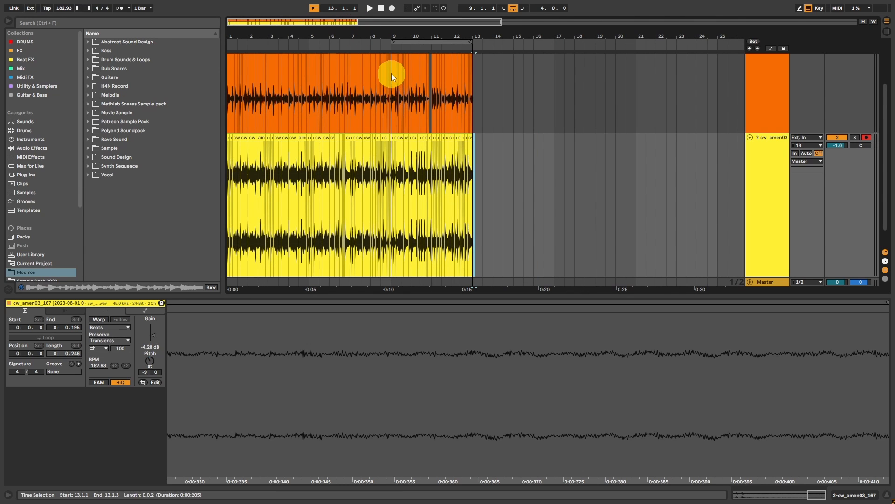
pyautogui.moveTo(391, 74); pyautogui.dragTo(473, 243)
pyautogui.hotkey('ctrl', 'd')
# Step: Split a short slice off the amen clip at 13.4.1 and delete the rest of that clip up to 13.4.3
pyautogui.moveTo(398, 22); pyautogui.dragTo(362, 13)
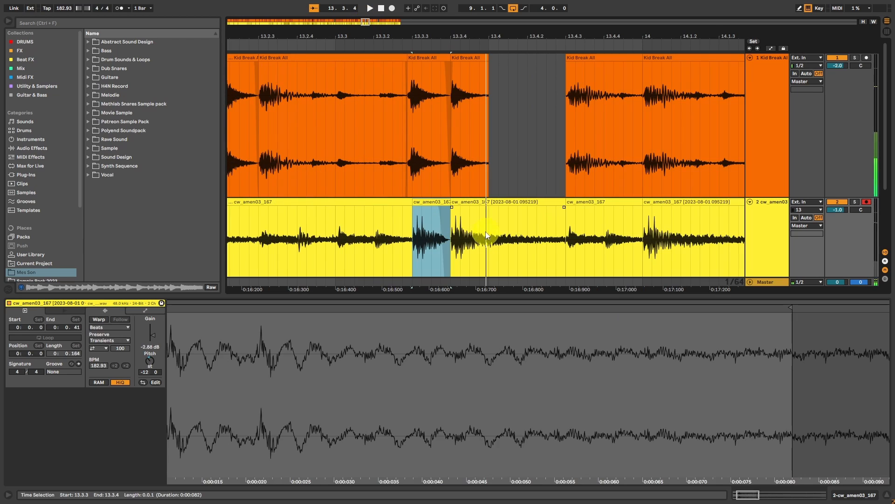
pyautogui.moveTo(488, 229); pyautogui.dragTo(507, 225)
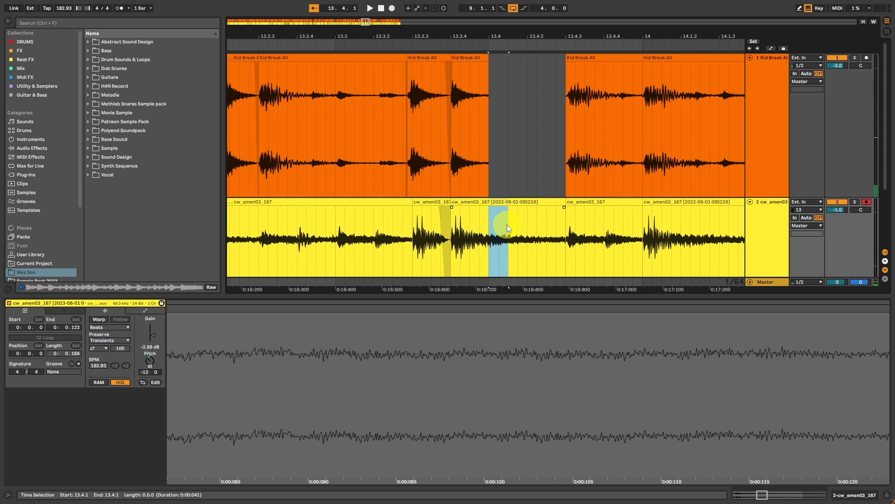
pyautogui.hotkey('ctrl', 'e')
pyautogui.click(542, 201)
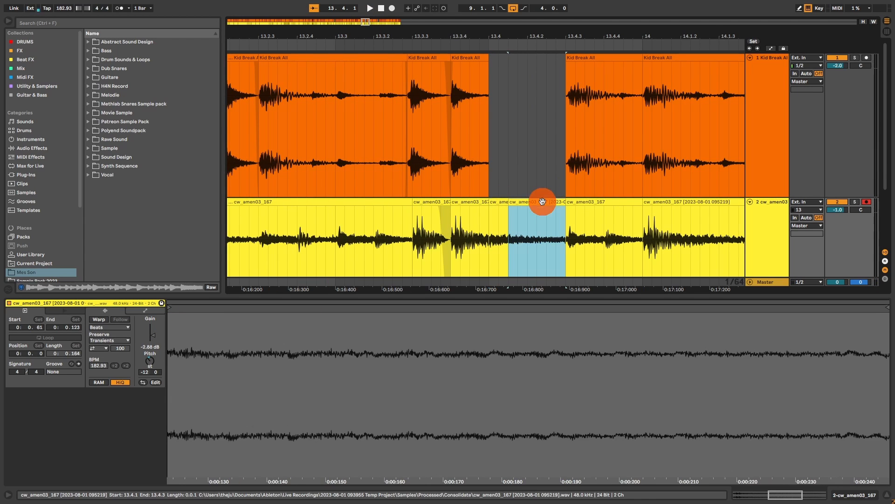
pyautogui.press('Delete')
# Step: Set the short amen slice at 13.4.1 to -13 st and append two copies, lowering them to -14 and -15 st
pyautogui.click(501, 200)
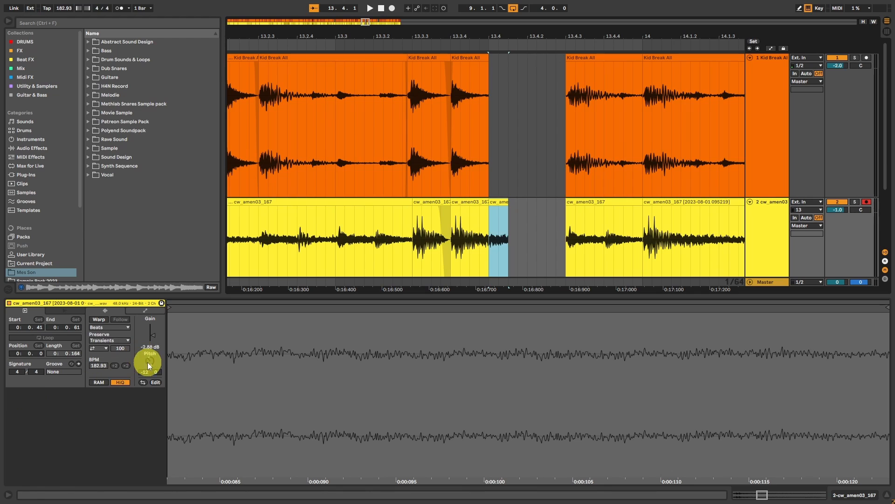
pyautogui.moveTo(149, 365); pyautogui.dragTo(148, 369)
pyautogui.hotkey('ctrl', 'd')
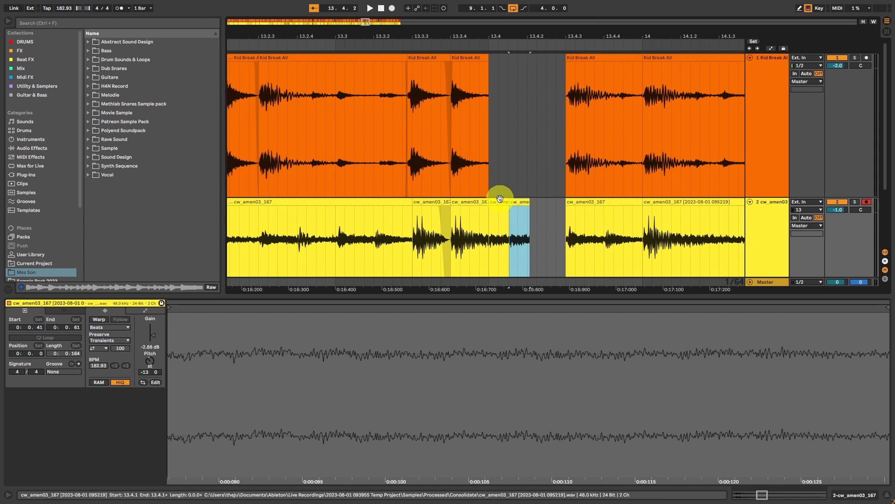
pyautogui.moveTo(143, 357); pyautogui.dragTo(151, 366)
pyautogui.hotkey('ctrl', 'd')
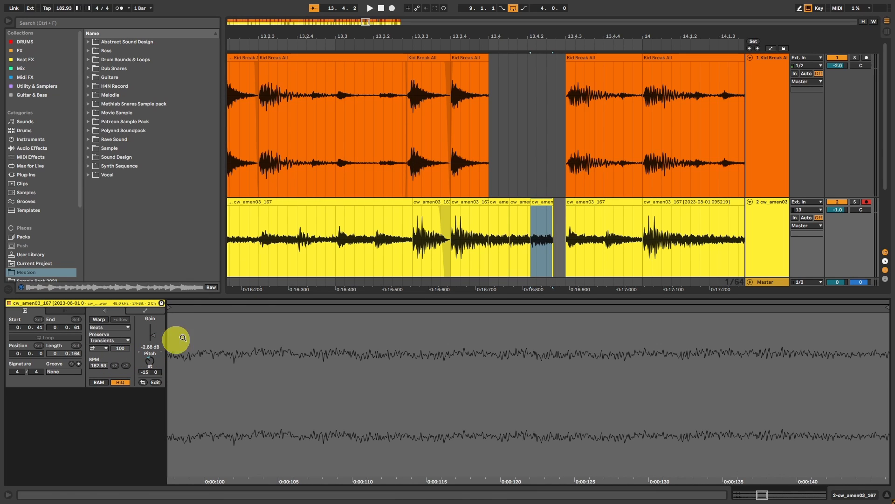
# Step: Delete the Kid Break All and amen clips between 13.4.3 and 14.1.1
pyautogui.click(613, 60)
pyautogui.keyDown('shift'); pyautogui.click(610, 198); pyautogui.keyUp('shift')
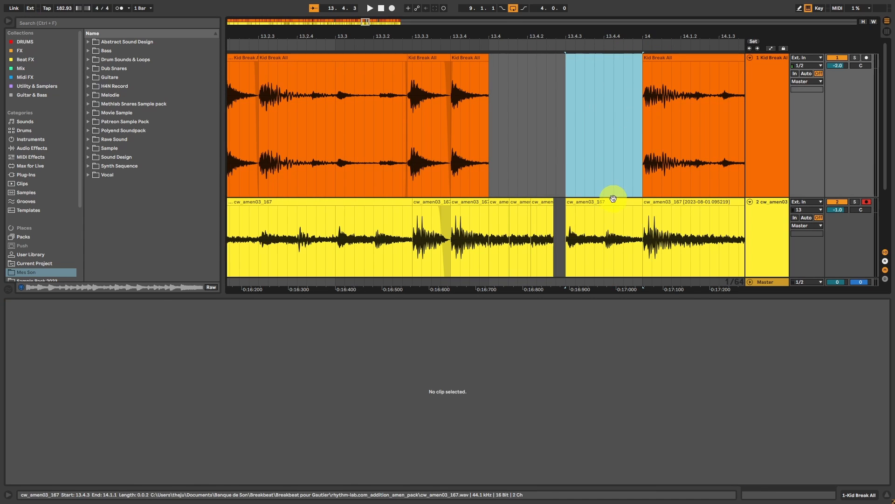
pyautogui.press('Delete')
# Step: Extend the amen roll toward 14.1.1 with three more copies, each one semitone lower down to -18 st, and play it back
pyautogui.click(550, 204)
pyautogui.hotkey('ctrl', 'd')
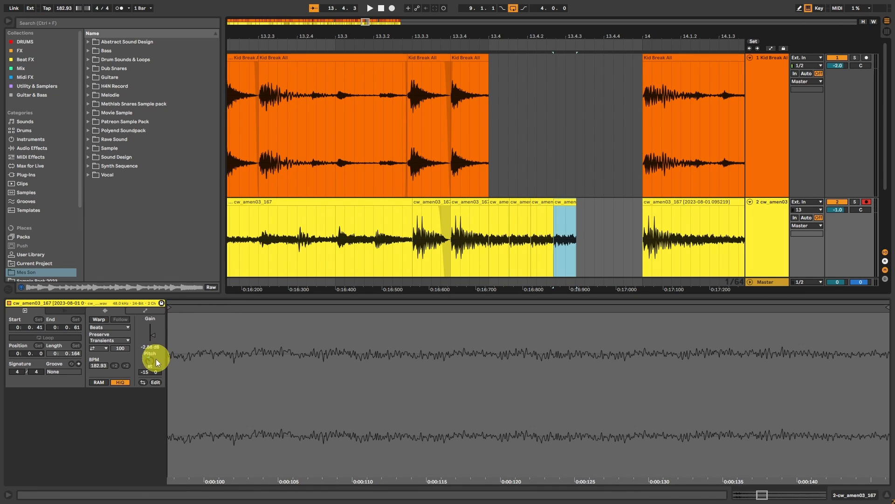
pyautogui.moveTo(157, 363); pyautogui.dragTo(149, 368)
pyautogui.click(564, 202)
pyautogui.hotkey('ctrl', 'd')
pyautogui.click(562, 218)
pyautogui.click(591, 201)
pyautogui.hotkey('ctrl', 'd')
pyautogui.click(503, 278)
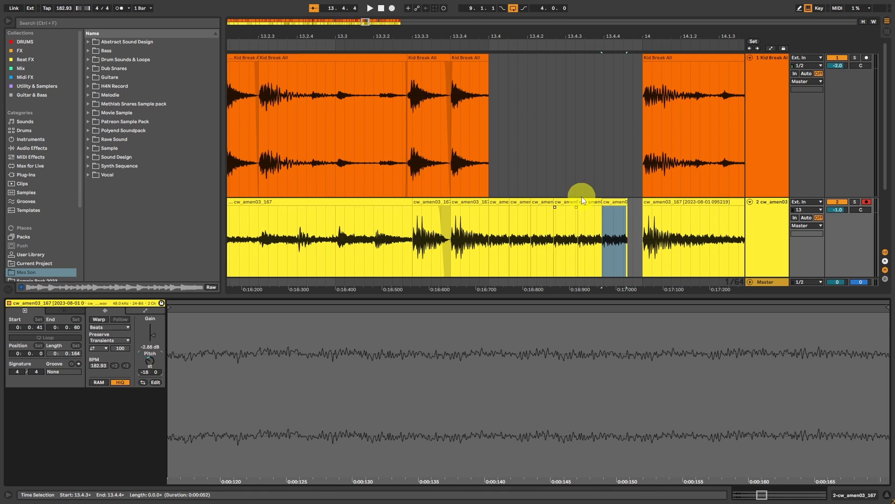
pyautogui.click(421, 202)
pyautogui.press('space')
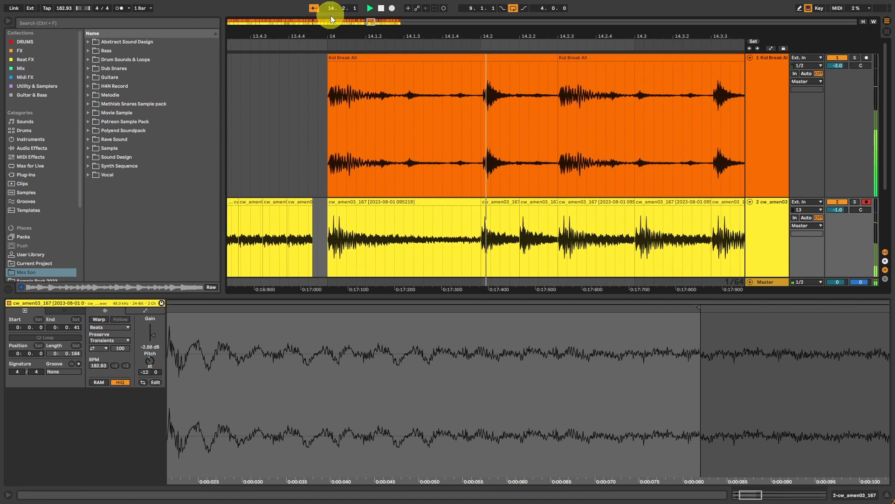
# Step: Stop playback and delete the Kid Break All audio from 14.1.2 to 14.2.1
pyautogui.press('space')
pyautogui.moveTo(484, 111); pyautogui.dragTo(599, 105)
pyautogui.press('Delete')
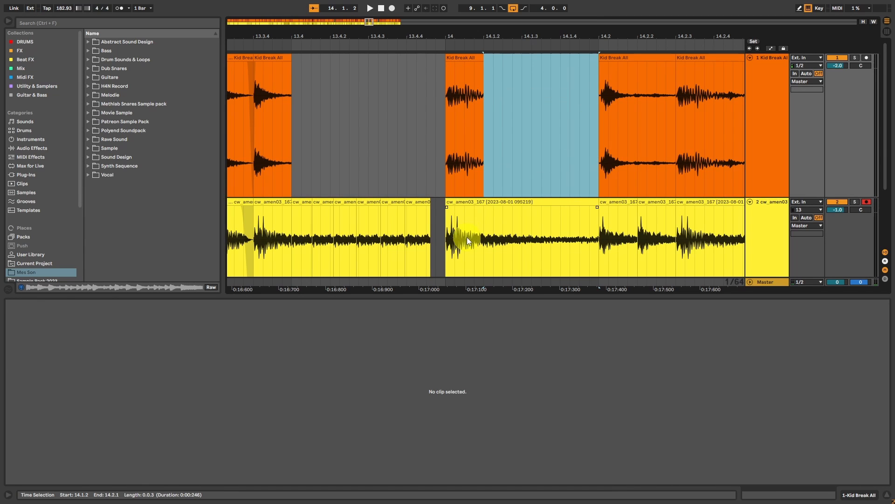
# Step: Split a short amen slice ending at 14.1.2, set it to -14 st, and append copies with rising pitch
pyautogui.moveTo(466, 236); pyautogui.dragTo(486, 232)
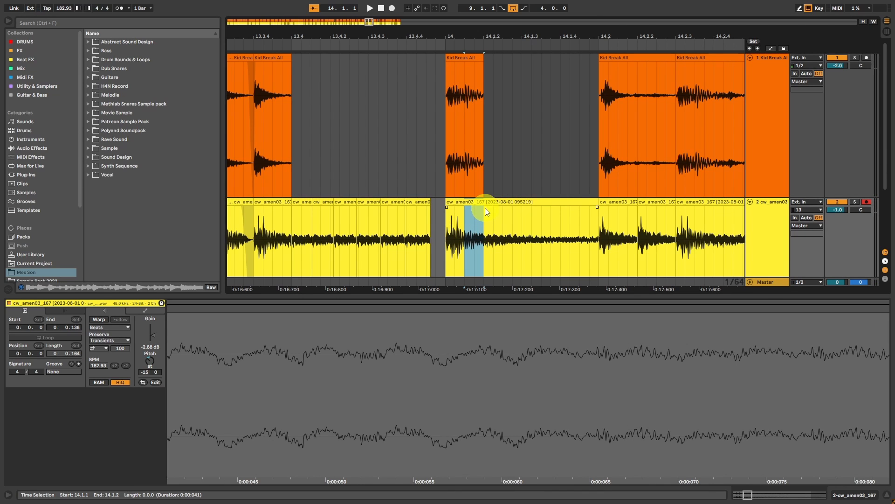
pyautogui.hotkey('ctrl', 'e')
pyautogui.moveTo(147, 370); pyautogui.dragTo(147, 367)
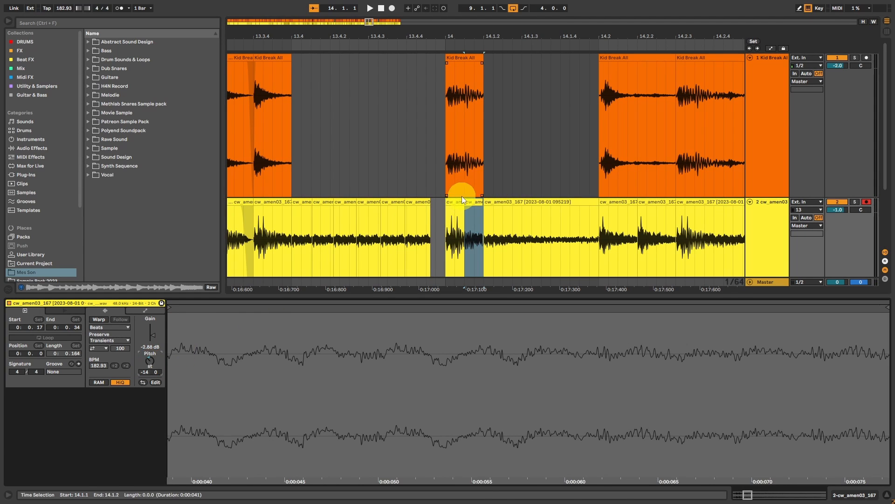
pyautogui.hotkey('ctrl', 'd')
pyautogui.click(149, 361)
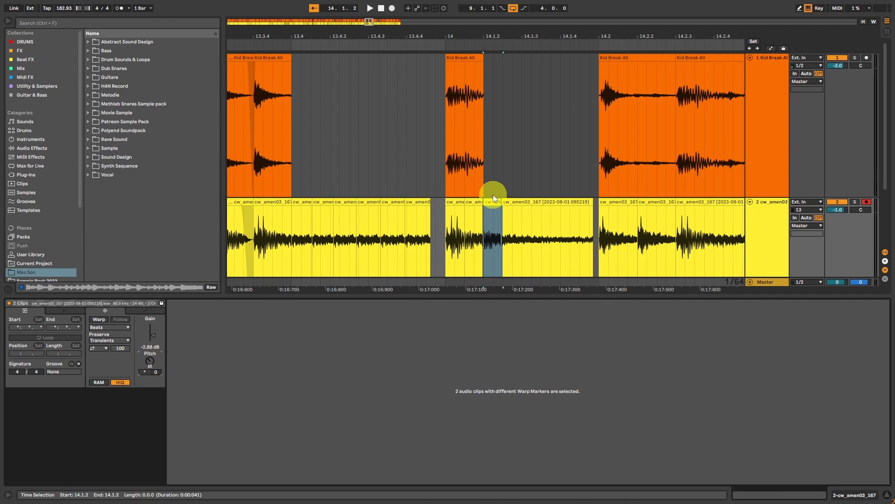
pyautogui.click(494, 201)
pyautogui.hotkey('ctrl', 'd')
pyautogui.click(492, 202)
pyautogui.moveTo(148, 362); pyautogui.dragTo(149, 365)
pyautogui.hotkey('ctrl', 'd')
pyautogui.hotkey('ctrl', 'd')
# Step: Delete the remaining long amen clip before 14.2.1 and fill the gap with further rising-pitch slices, ending at -6 st
pyautogui.click(564, 202)
pyautogui.press('Delete')
pyautogui.click(524, 202)
pyautogui.hotkey('ctrl', 'd')
pyautogui.hotkey('ctrl', 'd')
pyautogui.hotkey('ctrl', 'd')
pyautogui.press('Up')
pyautogui.click(567, 202)
pyautogui.hotkey('ctrl', 'd')
pyautogui.hotkey('ctrl', 'd')
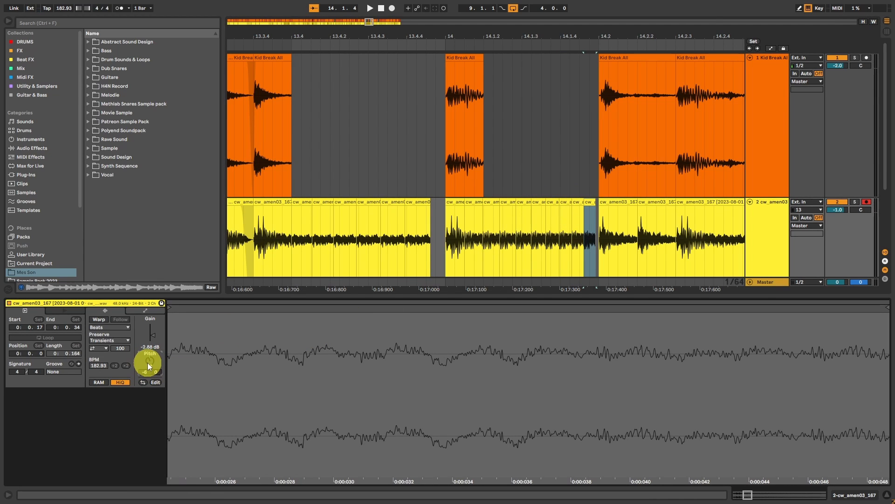
# Step: Play back both amen rolls and consolidate each, one starting at 13.3.4 and the other at 14.1.1
pyautogui.click(261, 201)
pyautogui.press('space')
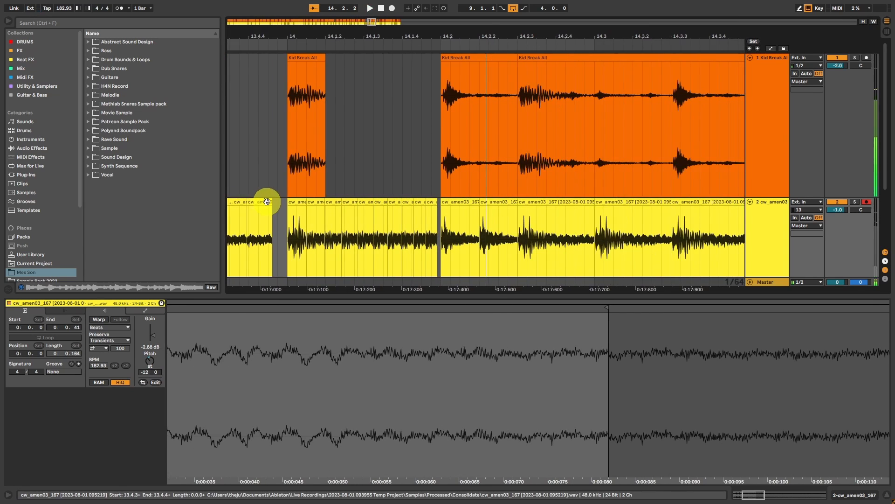
pyautogui.press('space')
pyautogui.press('space')
pyautogui.keyDown('shift'); pyautogui.click(540, 210); pyautogui.keyUp('shift')
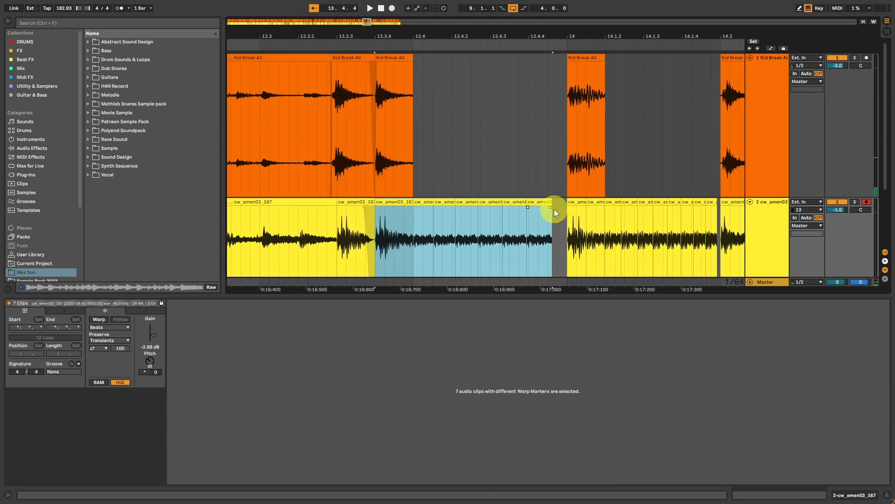
pyautogui.hotkey('ctrl', 'j')
pyautogui.click(577, 205)
pyautogui.keyDown('shift'); pyautogui.click(713, 201); pyautogui.keyUp('shift')
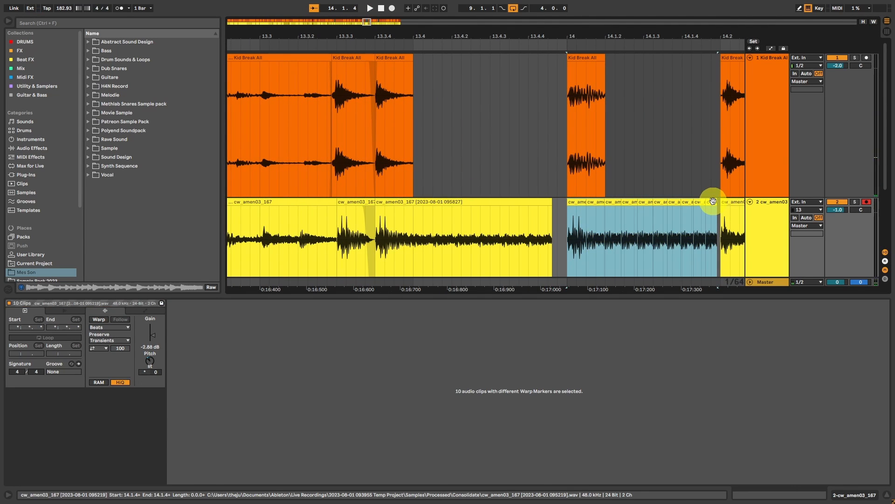
pyautogui.hotkey('ctrl', 'j')
# Step: Play back bar 13, move the consolidated amen roll to start at 13.4.1, and duplicate the 13.3.3 amen hit to 13.3.4
pyautogui.moveTo(369, 21); pyautogui.dragTo(360, 22)
pyautogui.click(443, 57)
pyautogui.press('space')
pyautogui.press('space')
pyautogui.press('space')
pyautogui.press('space')
pyautogui.moveTo(568, 202); pyautogui.dragTo(516, 206)
pyautogui.click(435, 202)
pyautogui.hotkey('ctrl', 'd')
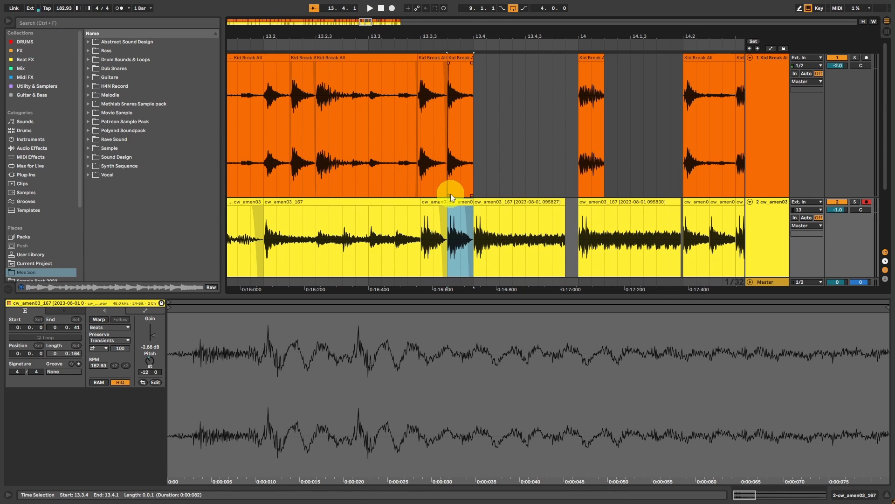
# Step: Lengthen the fade-out of the amen hit at 13.3.4, adjust its pitch, and play back the passage
pyautogui.moveTo(464, 208); pyautogui.dragTo(461, 208)
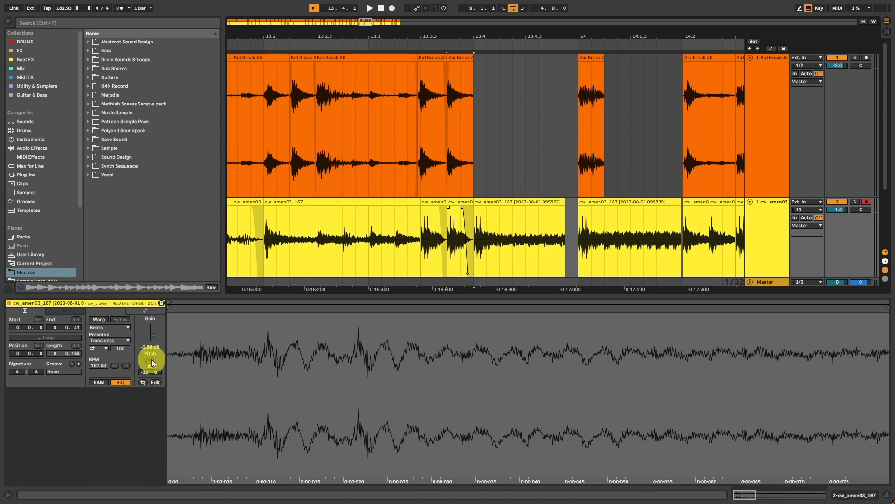
pyautogui.moveTo(152, 362); pyautogui.dragTo(150, 357)
pyautogui.click(435, 202)
pyautogui.press('space')
pyautogui.press('space')
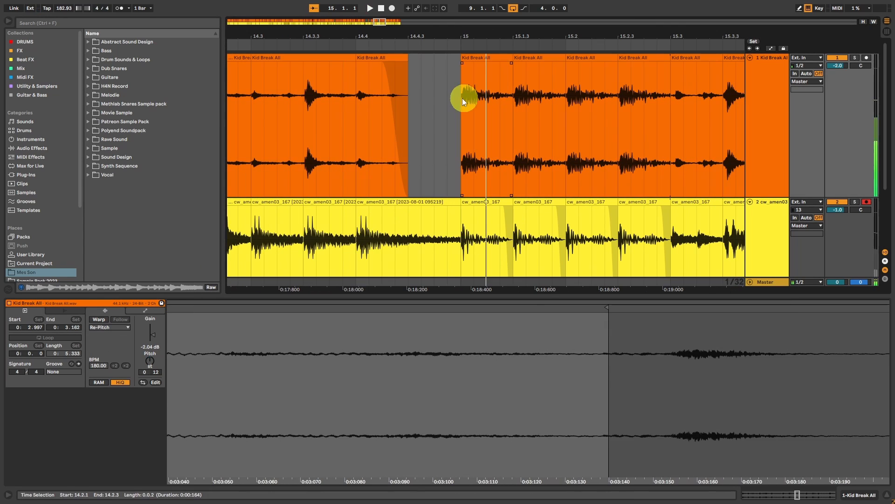
# Step: Repeat the first half of both tracks' hits at 15.1.1 on 15.1.2 and add short fade-outs to the doubled hits
pyautogui.moveTo(463, 98); pyautogui.dragTo(488, 200)
pyautogui.hotkey('ctrl', 'd')
pyautogui.moveTo(462, 111); pyautogui.dragTo(462, 111)
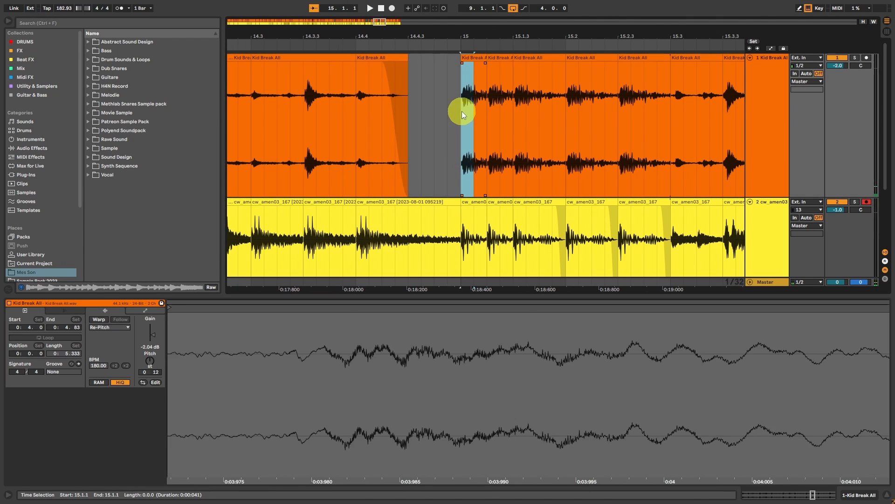
pyautogui.press('space')
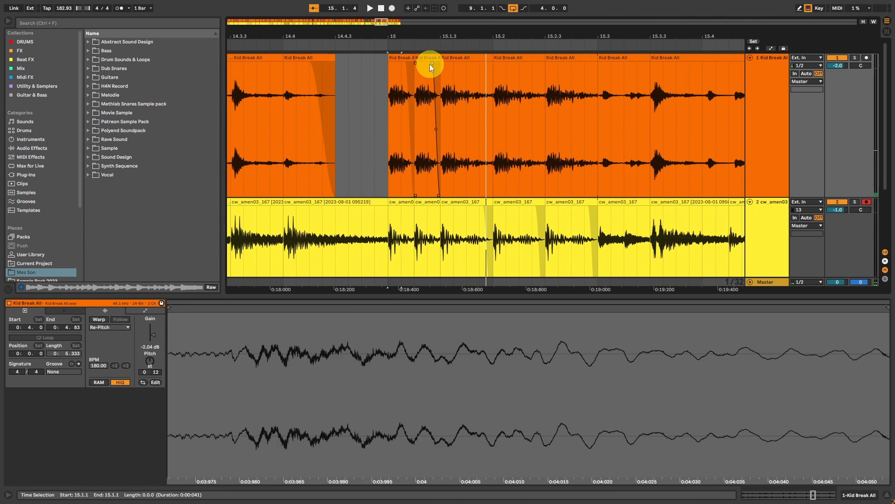
pyautogui.click(409, 206)
pyautogui.moveTo(412, 207); pyautogui.dragTo(434, 206)
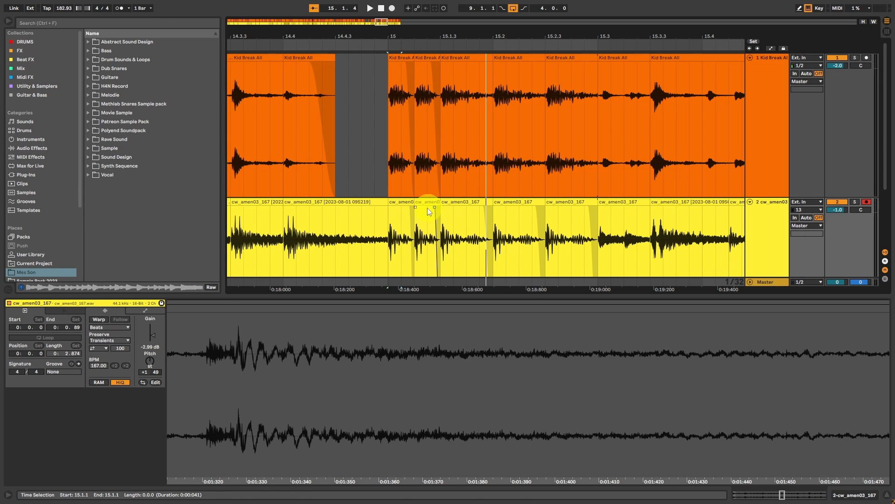
pyautogui.keyDown('shift'); pyautogui.click(426, 57); pyautogui.keyUp('shift')
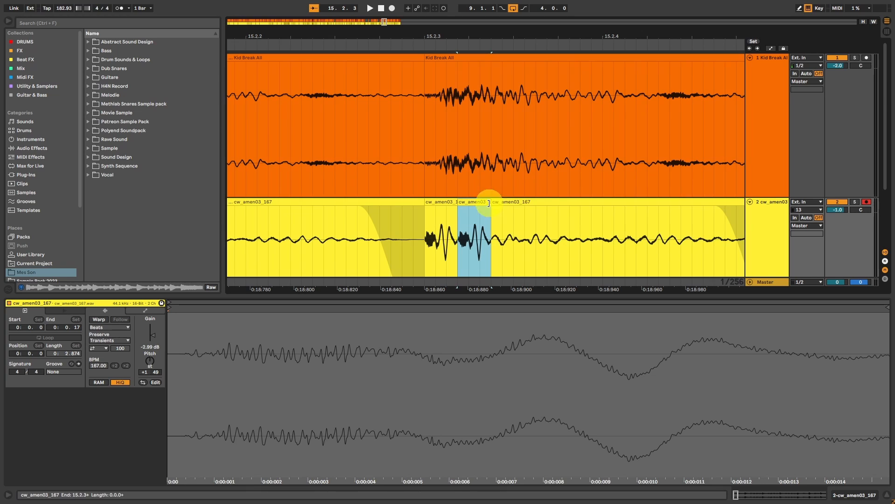
# Step: Repeat a tiny amen slice at 15.2.3 as a stutter and shape a fade-out on the amen clip ending at 15.3.3
pyautogui.moveTo(489, 203); pyautogui.dragTo(520, 219)
pyautogui.hotkey('ctrl', 'd')
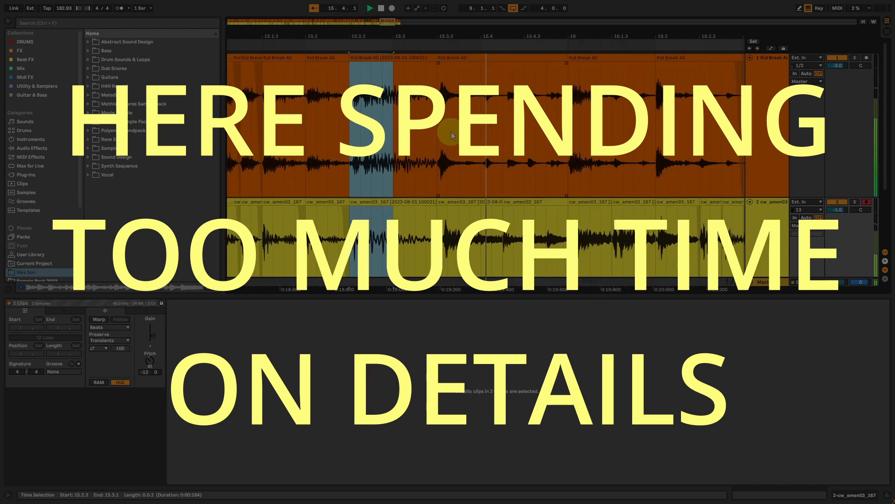
pyautogui.press('space')
pyautogui.moveTo(495, 207); pyautogui.dragTo(479, 207)
pyautogui.moveTo(487, 242); pyautogui.dragTo(487, 273)
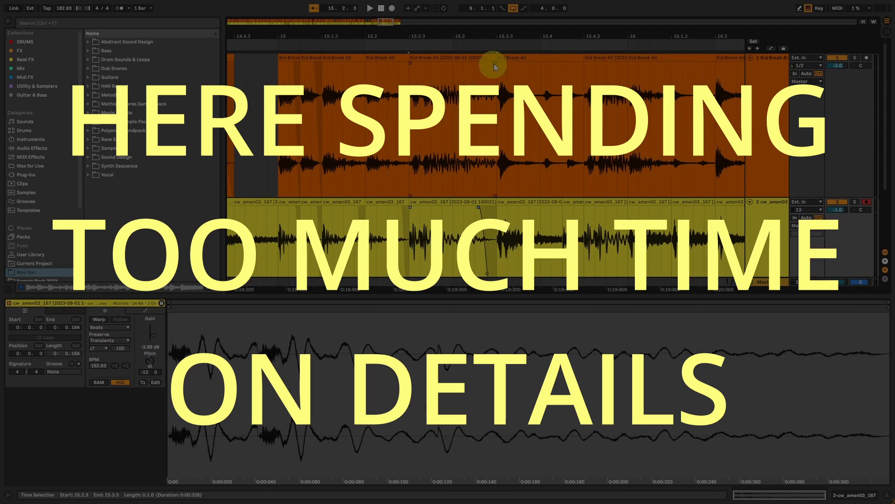
# Step: Adjust the fade of the first short amen slice at 15.2.3 and consolidate the amen slices from 15.2.3 to 15.3.1
pyautogui.moveTo(396, 126); pyautogui.dragTo(443, 126)
pyautogui.moveTo(385, 23); pyautogui.dragTo(386, 61)
pyautogui.moveTo(357, 207); pyautogui.dragTo(345, 208)
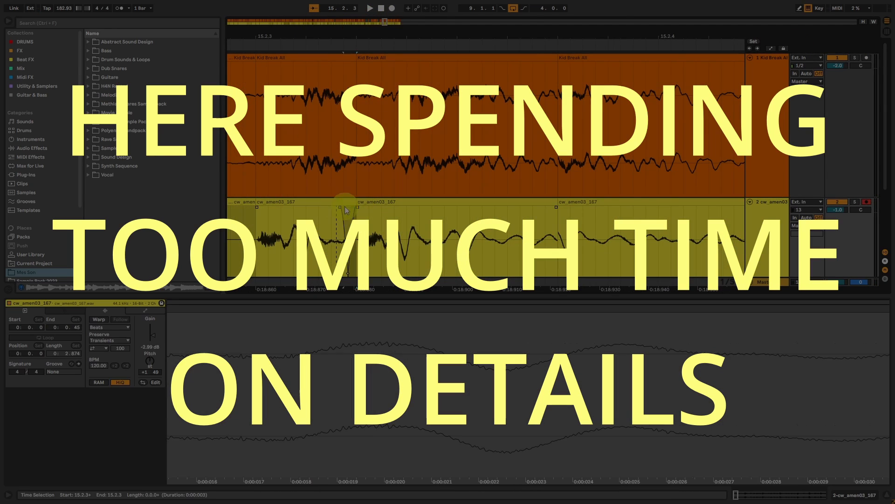
pyautogui.moveTo(384, 23); pyautogui.dragTo(384, 9)
pyautogui.moveTo(707, 237); pyautogui.dragTo(386, 238)
pyautogui.hotkey('ctrl', 'j')
# Step: Rework the short Kid Break All slices after 15.2.3 and consolidate that track from 15.2.3 to 15.3.1
pyautogui.moveTo(415, 87); pyautogui.dragTo(440, 90)
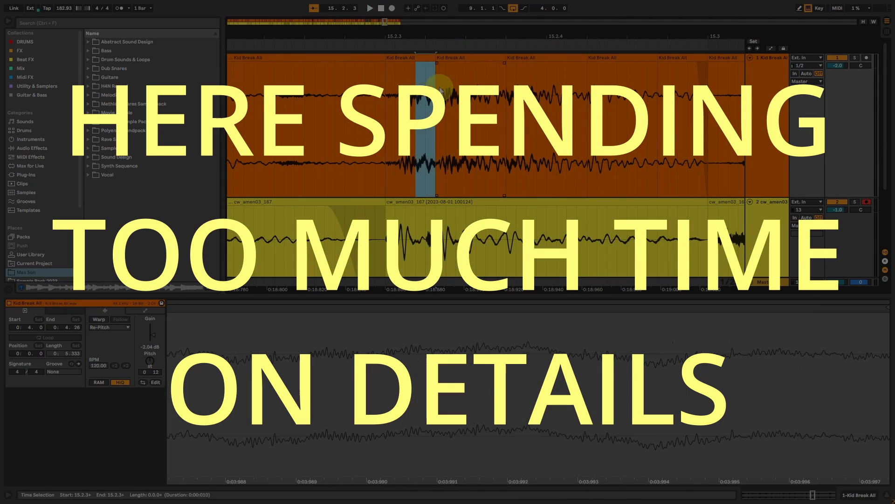
pyautogui.moveTo(477, 63); pyautogui.dragTo(523, 57)
pyautogui.moveTo(386, 80); pyautogui.dragTo(706, 80)
pyautogui.hotkey('ctrl', 'j')
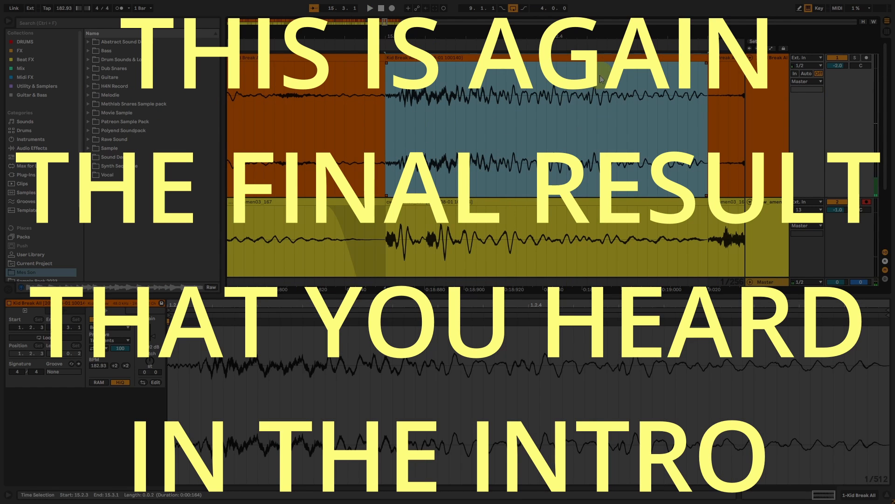
# Step: Turn off Warp on the consolidated amen clip at 15.2.3, transpose it to -12 st, and play it back
pyautogui.click(149, 362)
pyautogui.click(429, 202)
pyautogui.click(149, 363)
pyautogui.click(97, 320)
pyautogui.moveTo(153, 361); pyautogui.dragTo(151, 373)
pyautogui.write('-12')
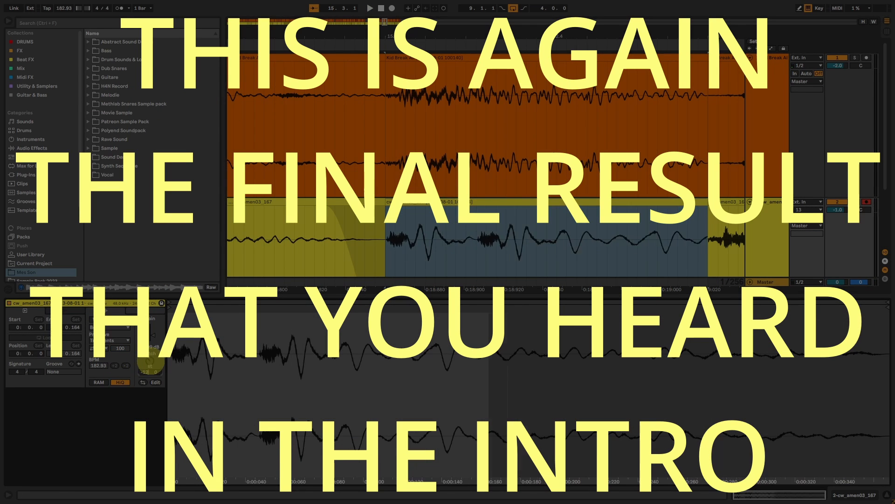
pyautogui.press('Return')
pyautogui.press('space')
pyautogui.press('space')
# Step: Turn off Warp on the consolidated Kid Break All clip, lower its pitch, and play it with its track soloed
pyautogui.moveTo(385, 21); pyautogui.dragTo(383, 14)
pyautogui.click(448, 58)
pyautogui.click(97, 320)
pyautogui.moveTo(151, 361); pyautogui.dragTo(144, 368)
pyautogui.press('space')
pyautogui.click(855, 57)
pyautogui.press('space')
pyautogui.press('space')
pyautogui.press('space')
# Step: Place the consolidated clips of both tracks just before 16.1.1, with Warp off and pitch at -12 st
pyautogui.moveTo(442, 57); pyautogui.dragTo(557, 57)
pyautogui.moveTo(442, 201); pyautogui.dragTo(557, 201)
pyautogui.press('space')
pyautogui.click(425, 58)
pyautogui.keyDown('shift'); pyautogui.click(425, 202); pyautogui.keyUp('shift')
pyautogui.click(96, 320)
pyautogui.moveTo(150, 361); pyautogui.dragTo(149, 371)
pyautogui.moveTo(418, 57); pyautogui.dragTo(475, 57)
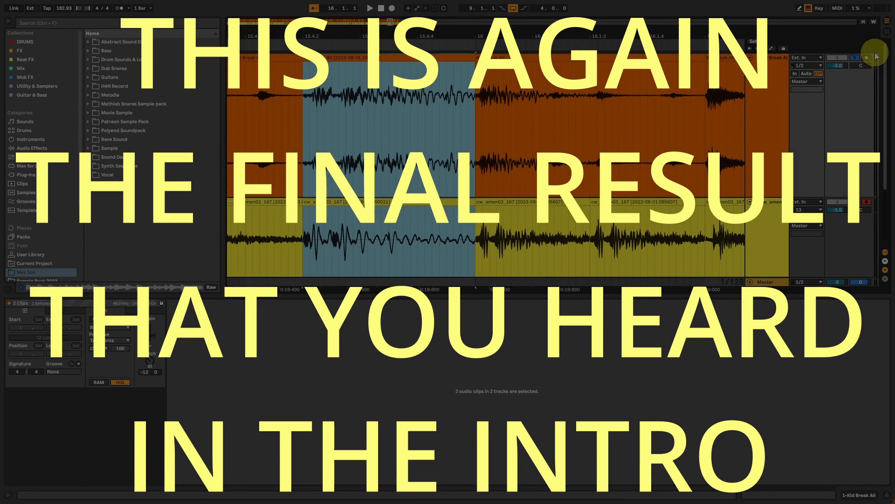
# Step: Unsolo the Kid Break All track, turn off looping, and play the whole arrangement from 1.1.1
pyautogui.click(855, 58)
pyautogui.press('space')
pyautogui.moveTo(390, 21); pyautogui.dragTo(401, 9)
pyautogui.click(384, 222)
pyautogui.click(356, 154)
pyautogui.doubleClick(381, 8)
pyautogui.click(370, 8)
pyautogui.click(513, 8)
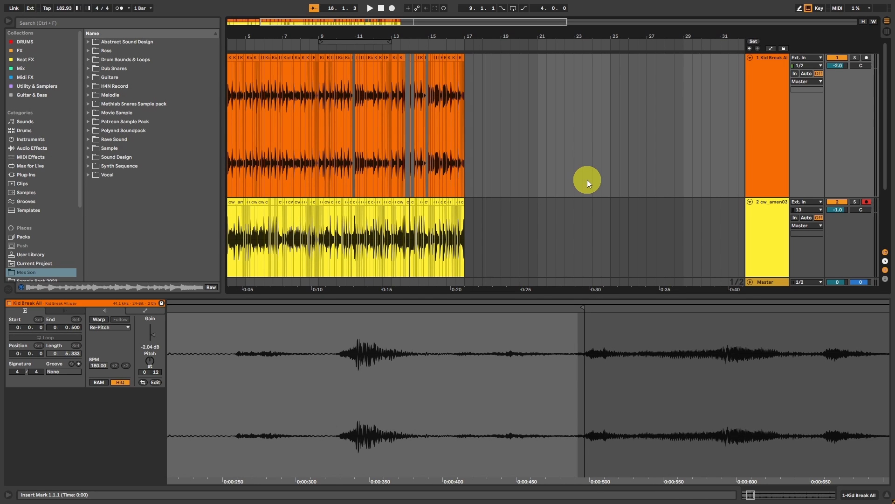
pyautogui.scroll(-3, 589, 184)
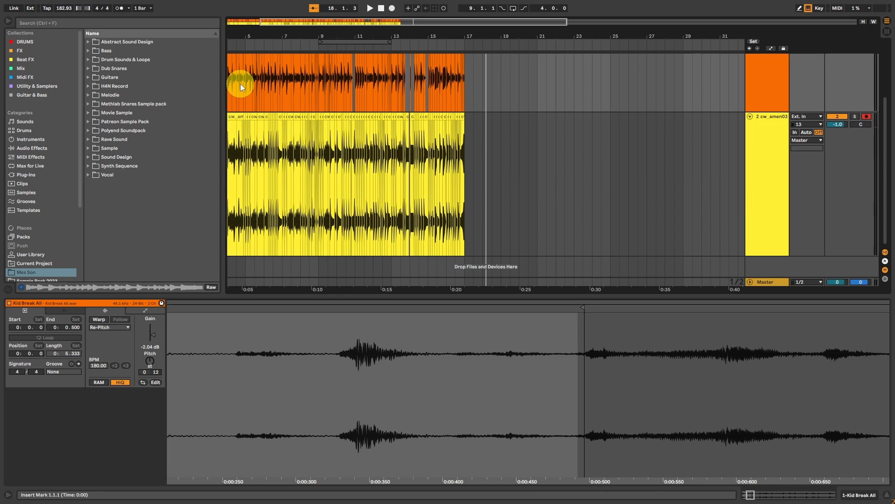